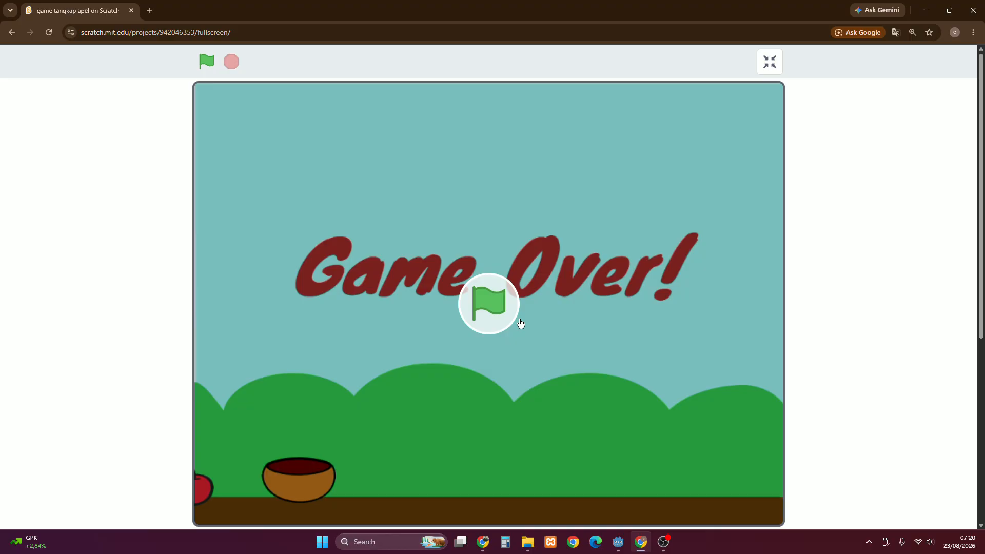
# - Play a round of the apple-catching Scratch game, steering the bowl sideways to catch the falling apples
pyautogui.click(520, 323)
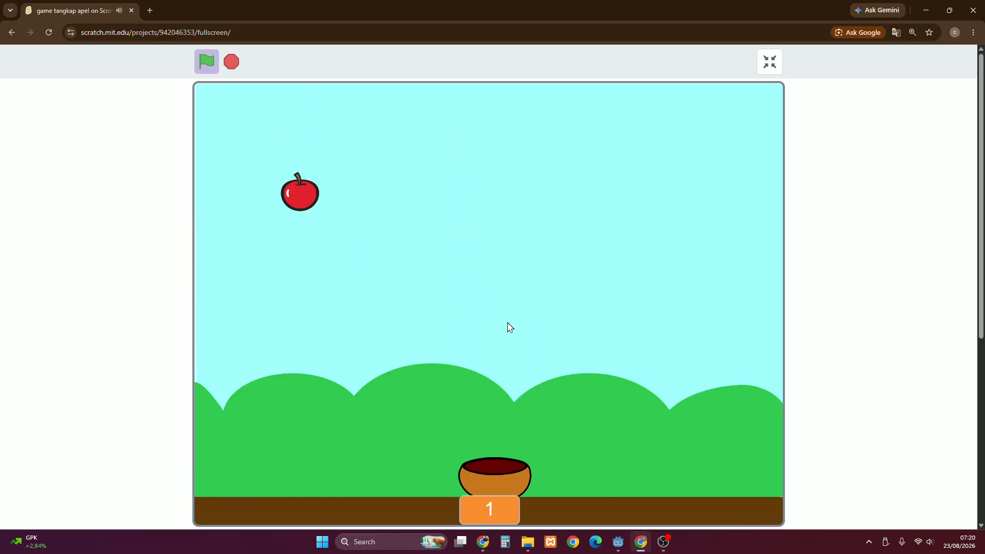
pyautogui.press('Left')
pyautogui.press('Right')
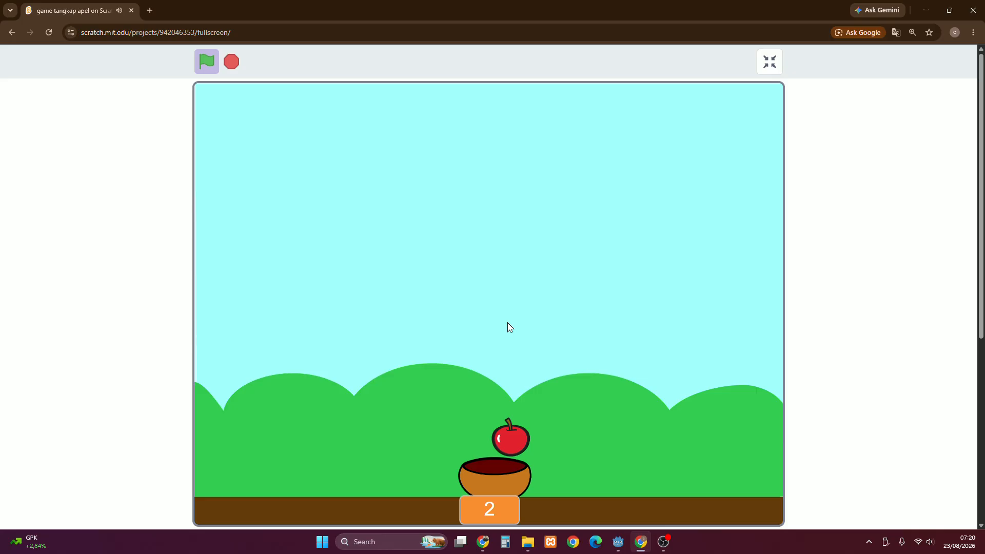
pyautogui.press('Right')
pyautogui.press('Left')
pyautogui.press('Right')
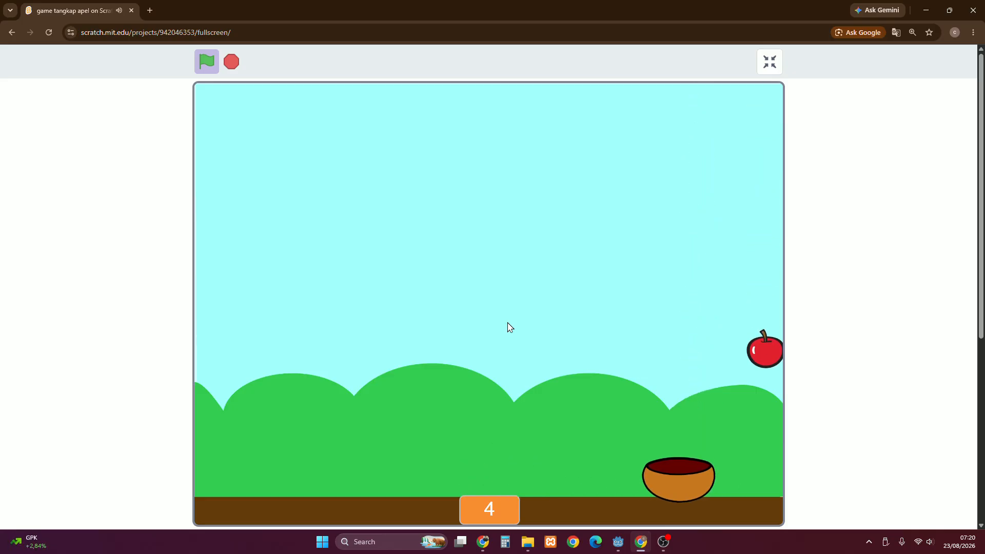
pyautogui.press('Right')
pyautogui.press('Left')
pyautogui.press('Right')
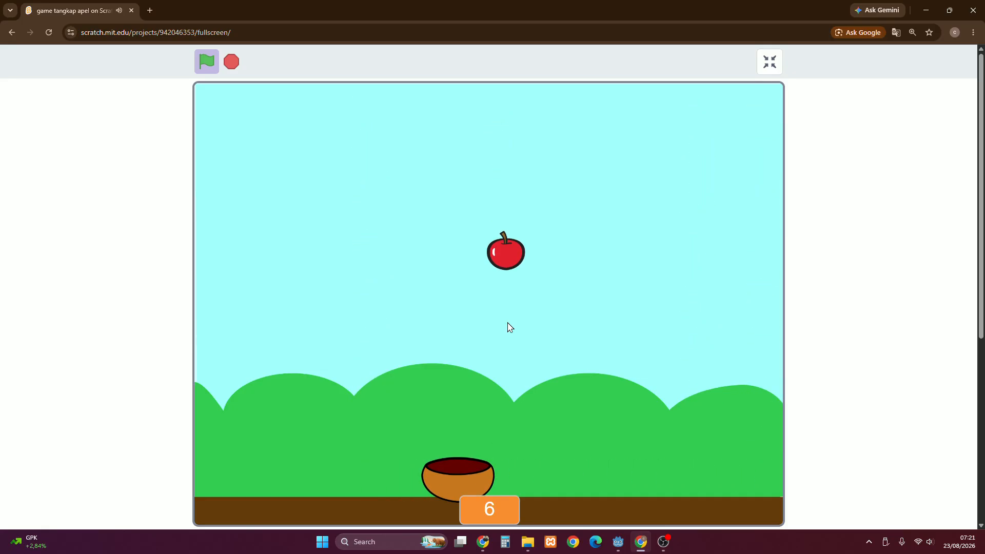
pyautogui.press('Right')
pyautogui.press('Right')
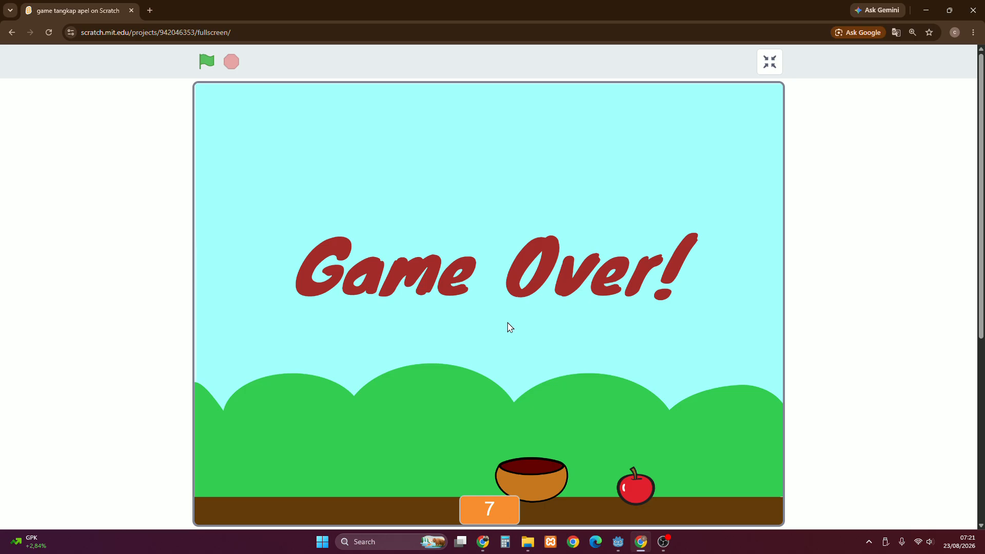
# - Examine the apple.png, bowl.png, collect.mp3 and hp.jpg files in the Asset Coding folder in File Explorer, and return to the game page
pyautogui.click(523, 545)
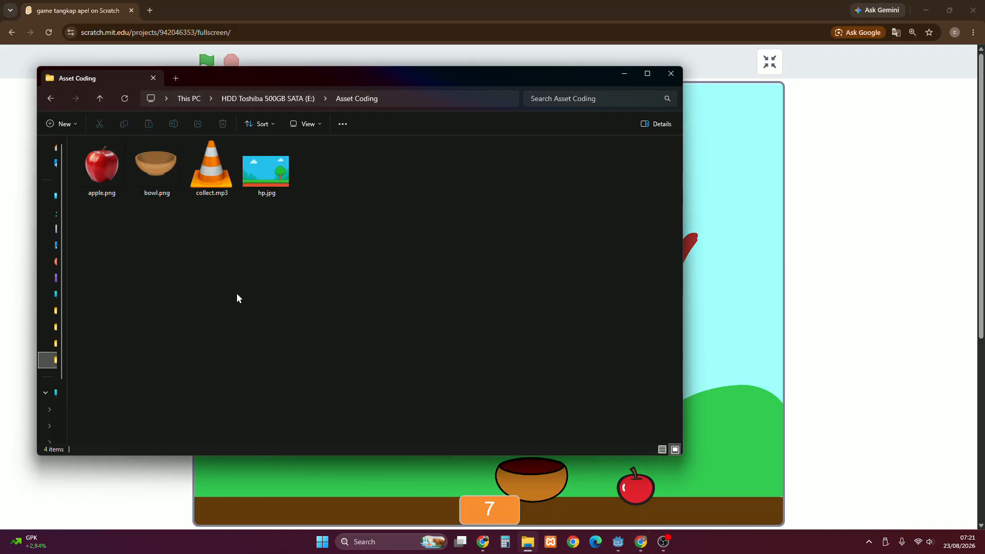
pyautogui.click(97, 174)
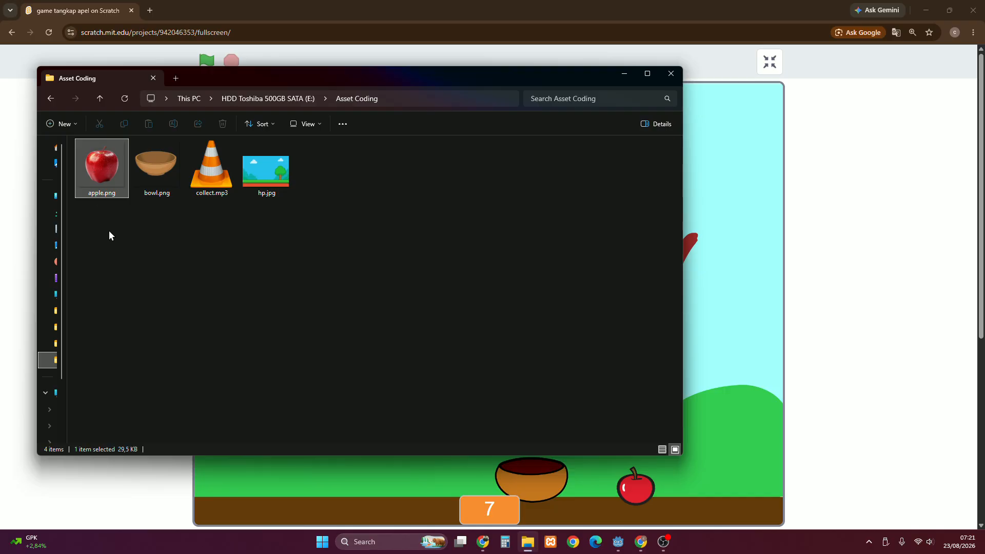
pyautogui.click(166, 177)
pyautogui.click(252, 195)
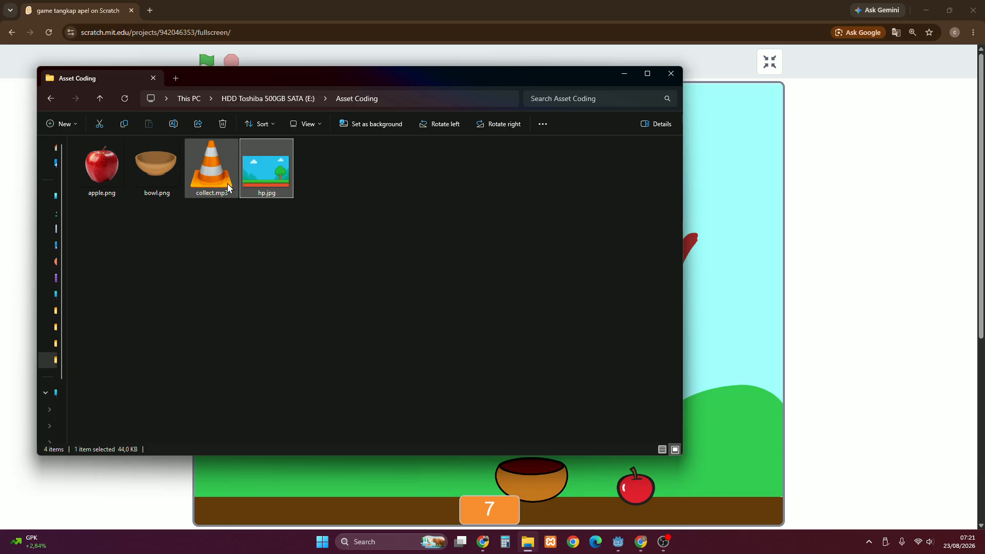
pyautogui.click(230, 188)
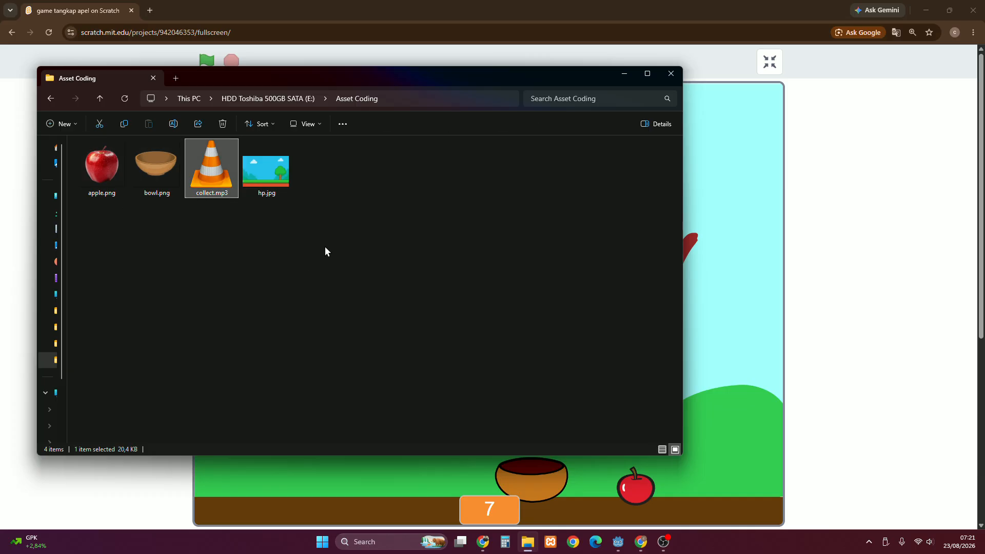
pyautogui.moveTo(359, 197); pyautogui.dragTo(96, 128)
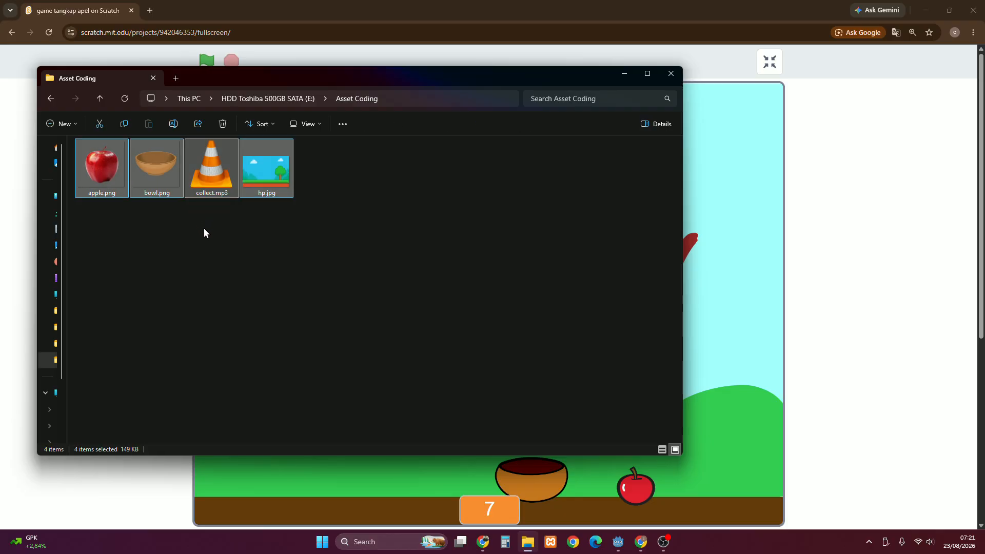
pyautogui.click(204, 231)
pyautogui.click(97, 183)
pyautogui.click(176, 190)
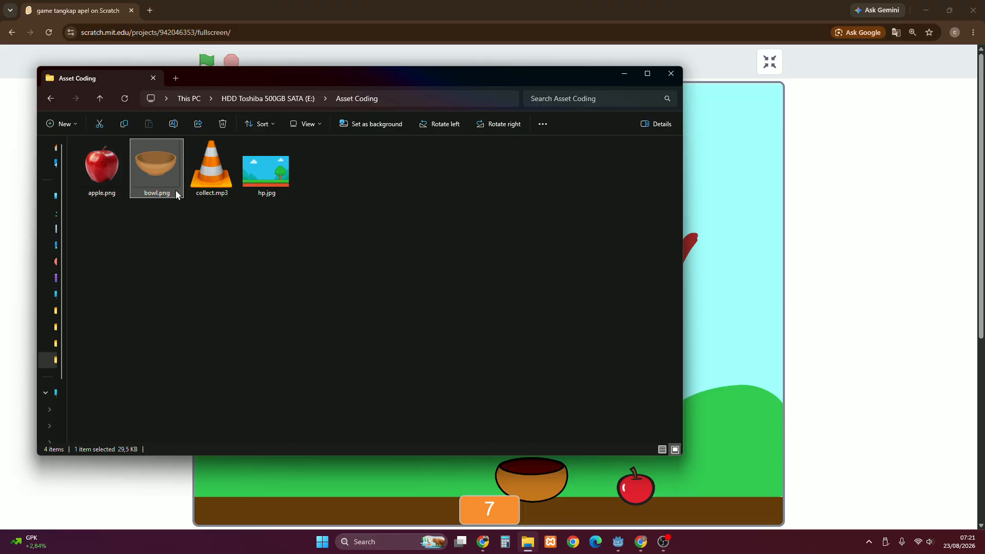
pyautogui.click(121, 183)
pyautogui.click(157, 176)
pyautogui.click(251, 184)
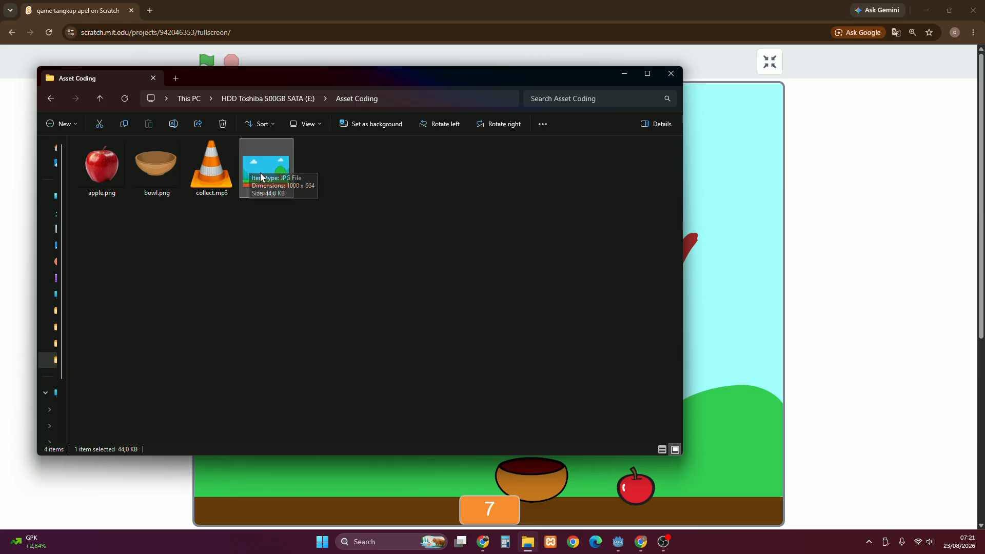
pyautogui.moveTo(266, 187); pyautogui.dragTo(633, 293)
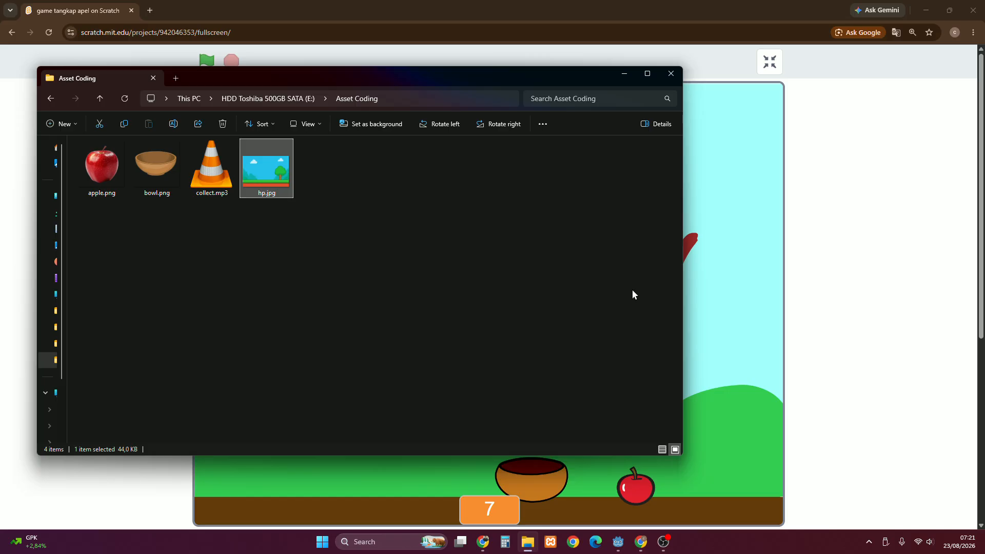
pyautogui.click(846, 288)
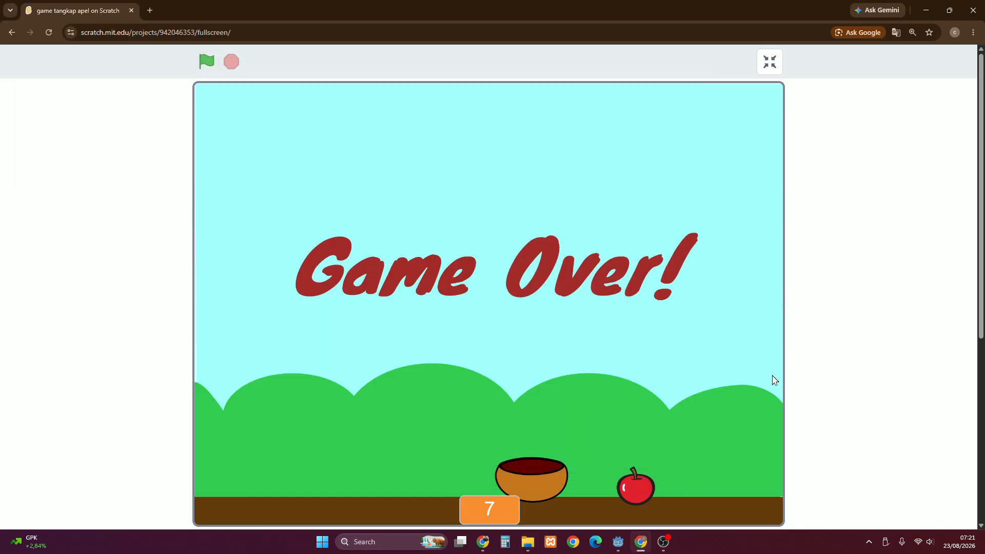
# - Switch to Godot and create a new project named Game Tangkap Buah with the Forward+ renderer
pyautogui.click(619, 542)
pyautogui.click(47, 50)
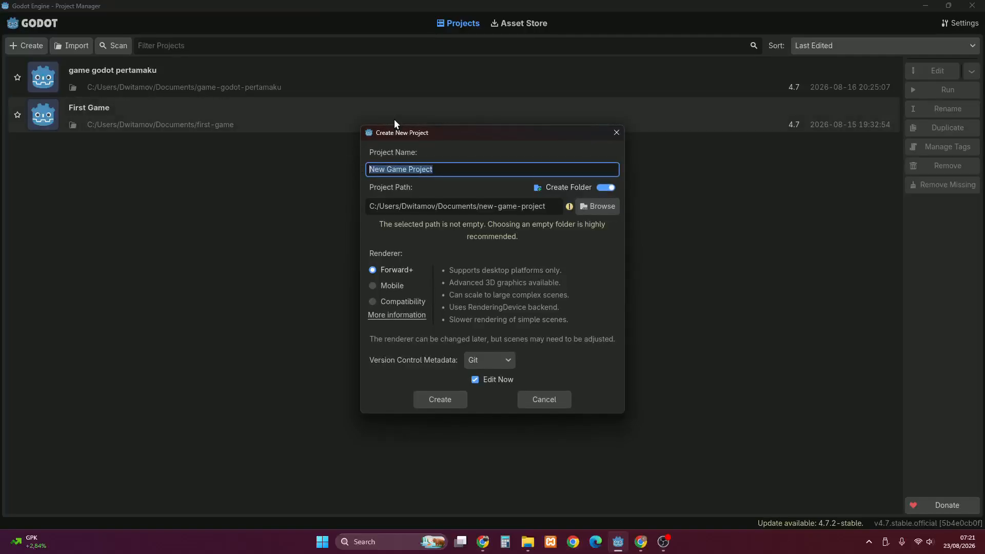
pyautogui.press('BackSpace')
pyautogui.write('Gam')
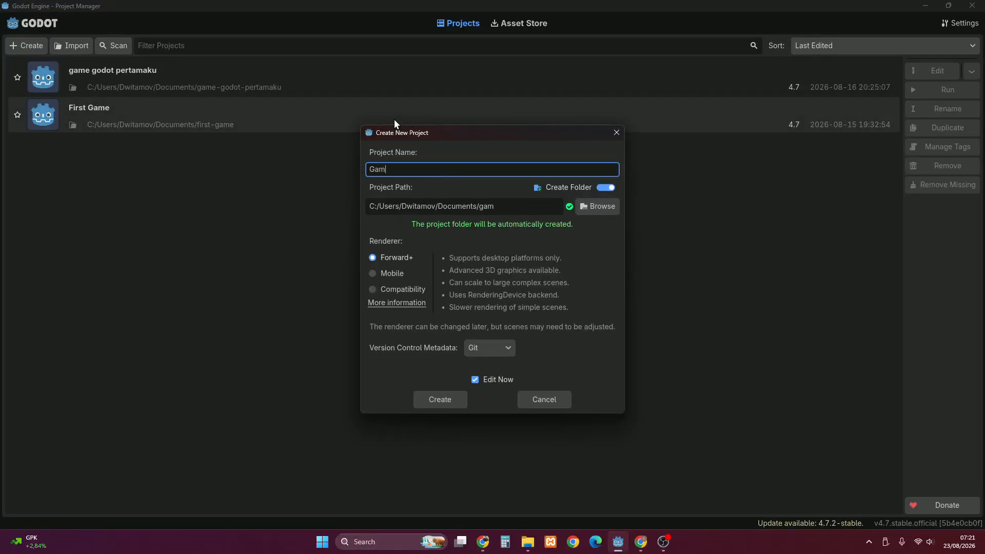
pyautogui.write('e Tangkap Buah')
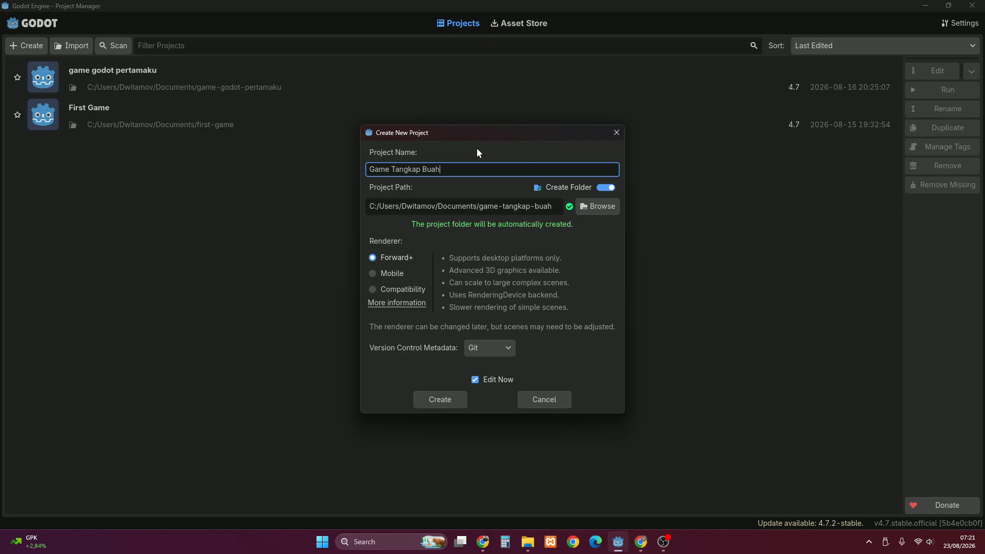
pyautogui.click(374, 257)
pyautogui.click(372, 289)
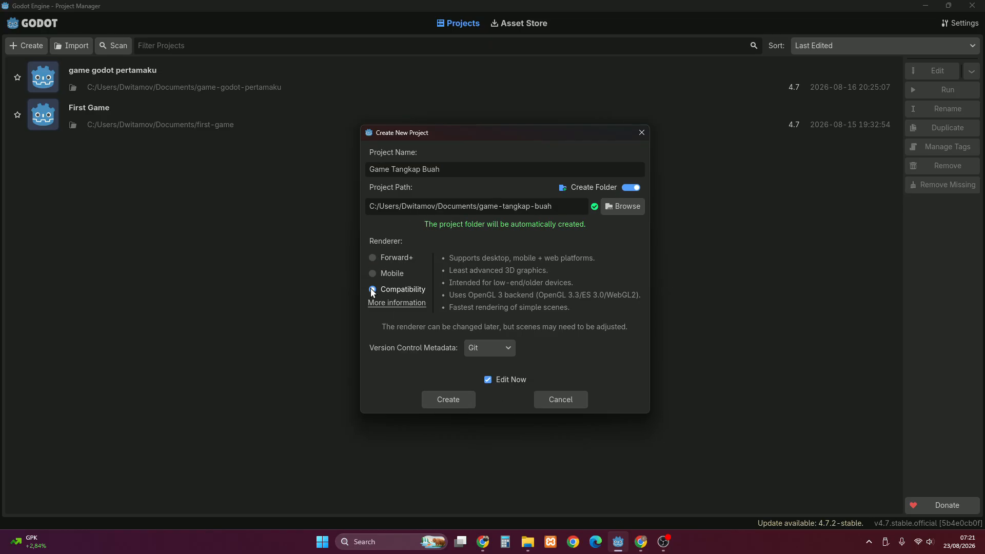
pyautogui.click(374, 256)
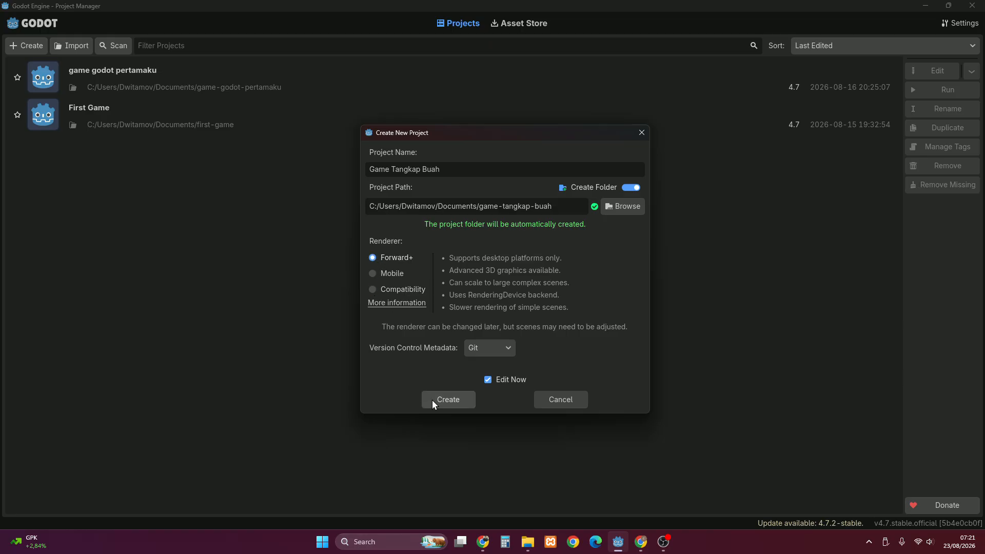
pyautogui.click(432, 399)
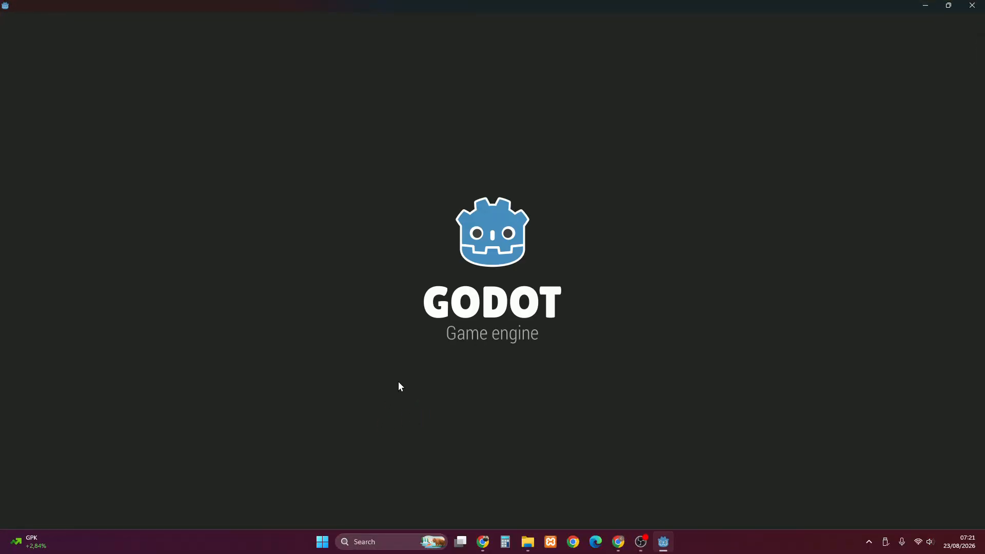
# - Bring up the Asset Coding folder window, move it clear of the project's file list, and return to Godot
pyautogui.click(528, 542)
pyautogui.moveTo(251, 73); pyautogui.dragTo(546, 87)
pyautogui.click(76, 410)
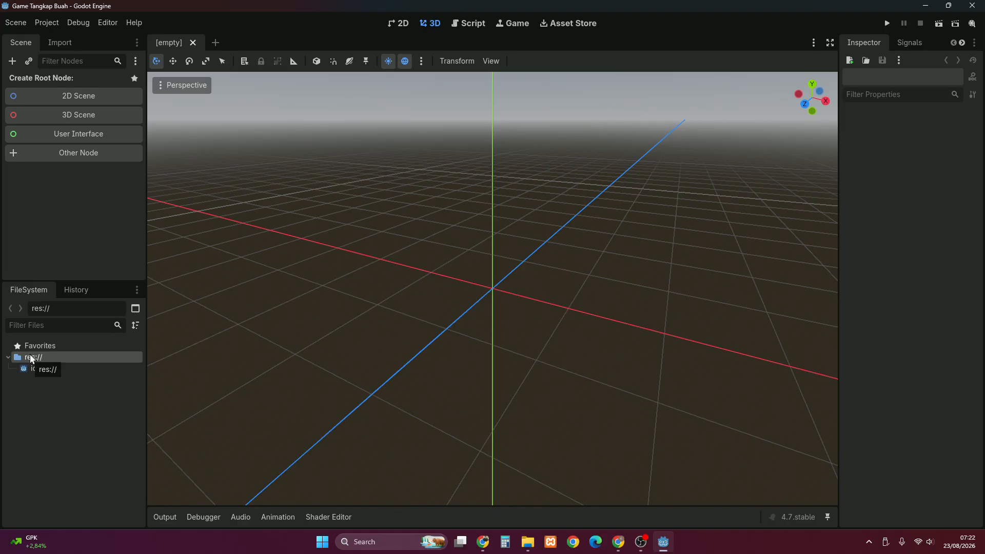
# - Create a folder named Asset in the project's res:// root
pyautogui.rightClick(30, 358)
pyautogui.click(21, 365)
pyautogui.rightClick(20, 363)
pyautogui.moveTo(65, 366)
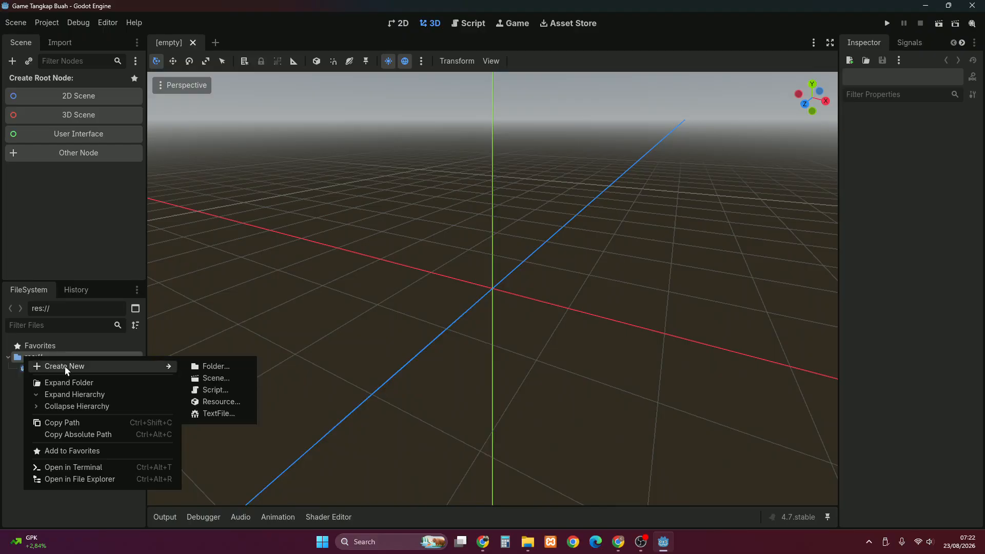
pyautogui.click(212, 366)
pyautogui.write('As')
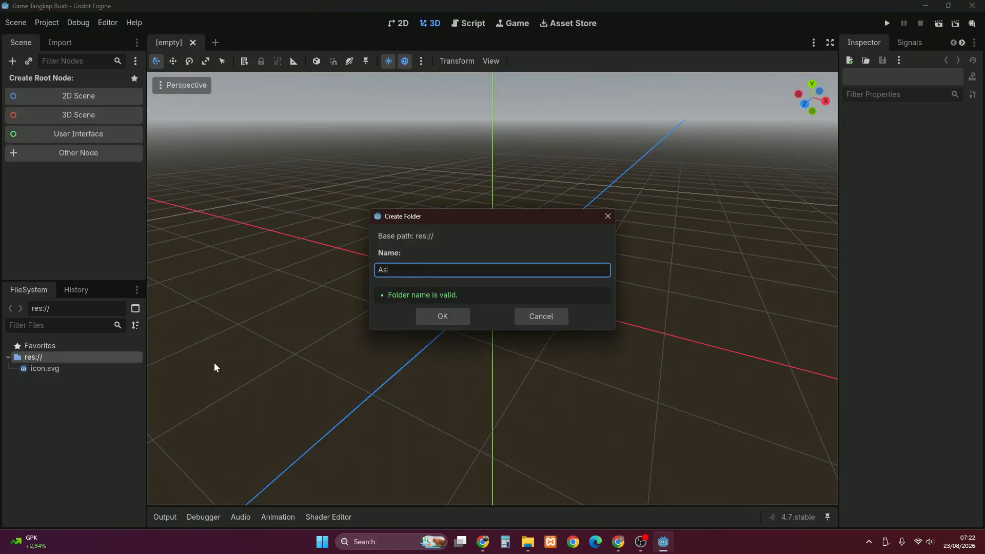
pyautogui.write('set')
pyautogui.press('Return')
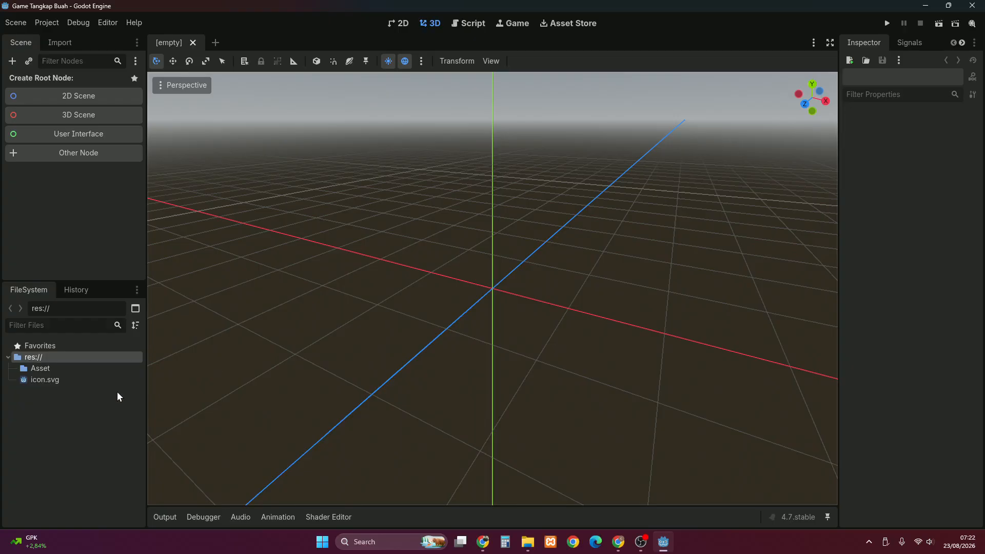
# - Move icon.svg into the Asset folder and expand the folder to show its contents
pyautogui.click(39, 382)
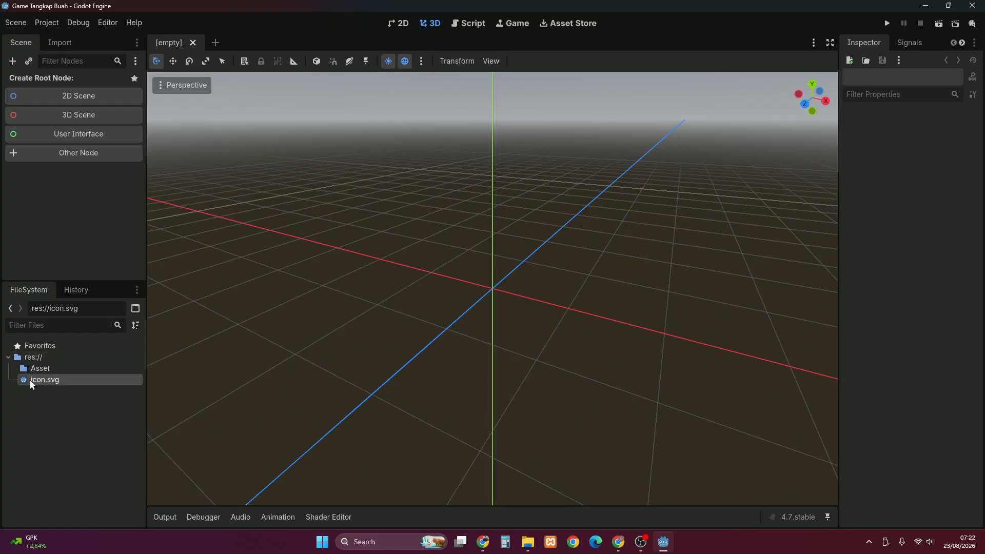
pyautogui.moveTo(30, 380)
pyautogui.mouseDown()
pyautogui.moveTo(44, 388)
pyautogui.moveTo(40, 366)
pyautogui.mouseUp()
pyautogui.click(465, 294)
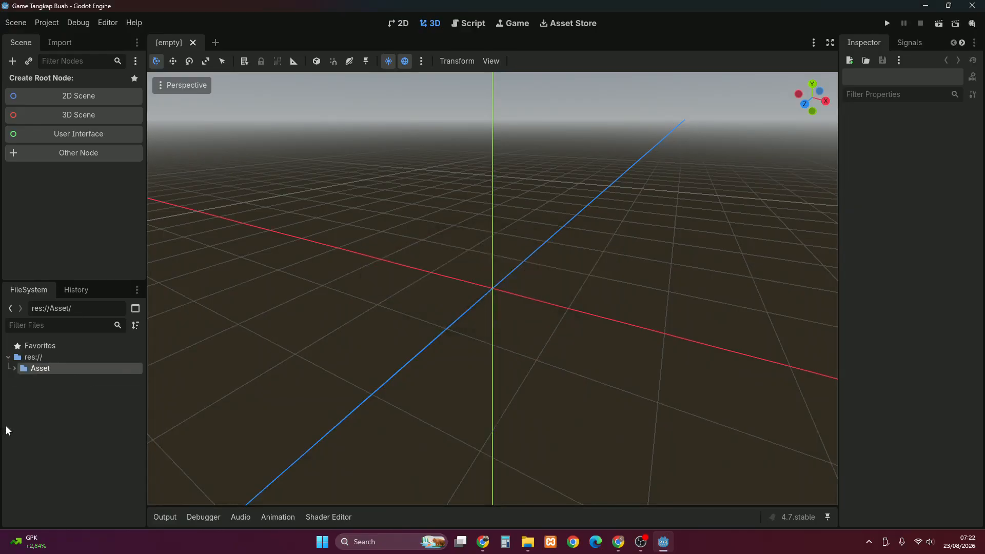
pyautogui.click(14, 369)
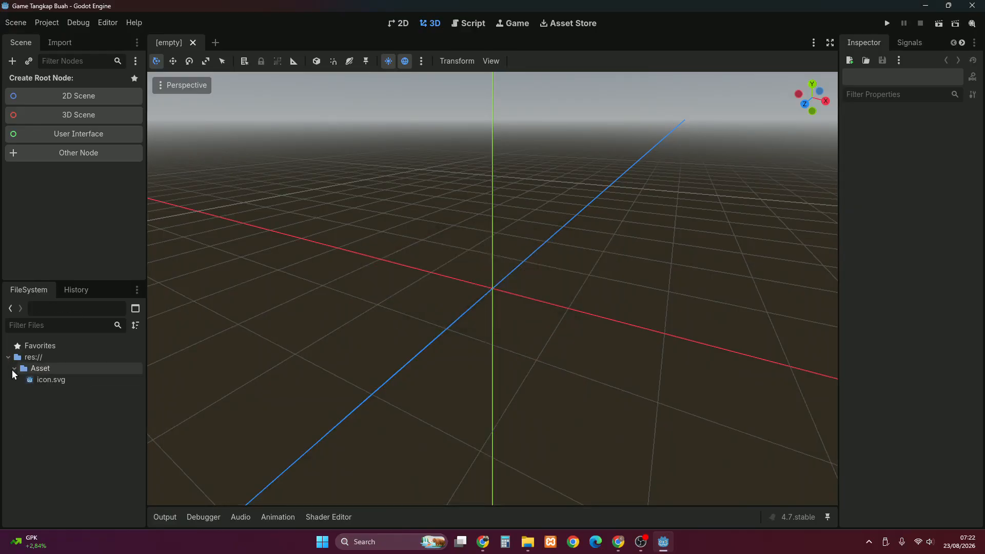
# - Import apple.png, bowl.png, collect.mp3 and hp.jpg from the Asset Coding folder in File Explorer into the Godot project
pyautogui.click(528, 543)
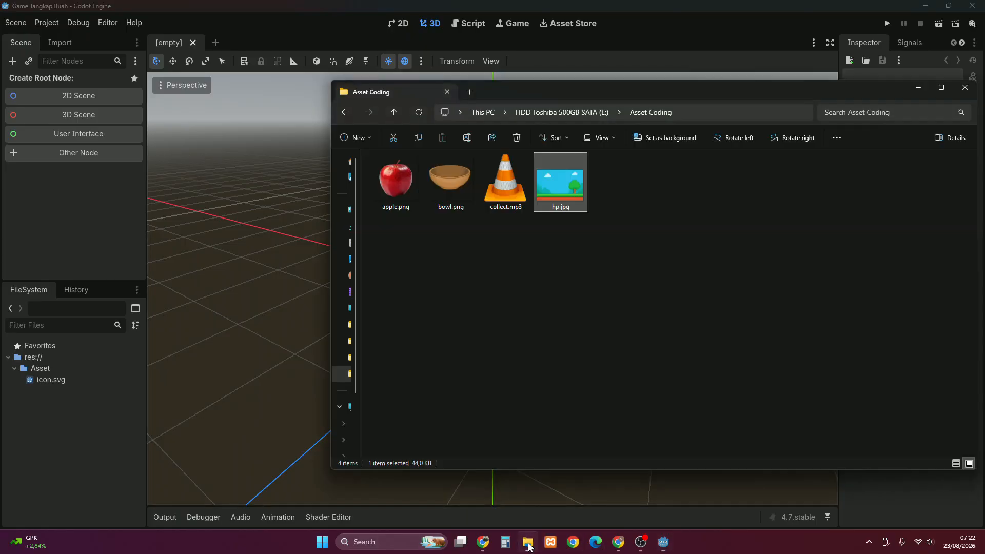
pyautogui.moveTo(396, 181); pyautogui.dragTo(102, 344)
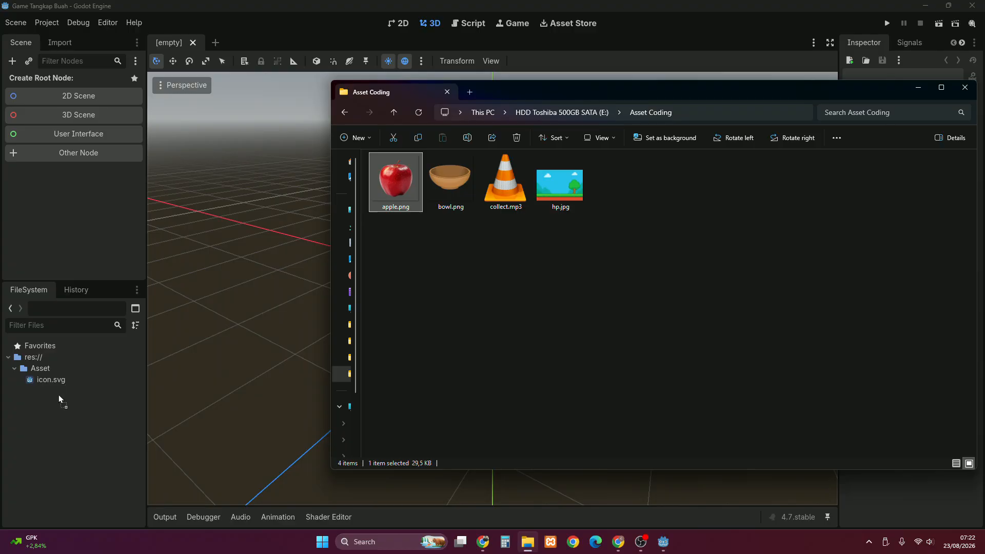
pyautogui.moveTo(59, 396); pyautogui.dragTo(60, 393)
pyautogui.moveTo(454, 185); pyautogui.dragTo(62, 404)
pyautogui.moveTo(504, 186); pyautogui.dragTo(20, 439)
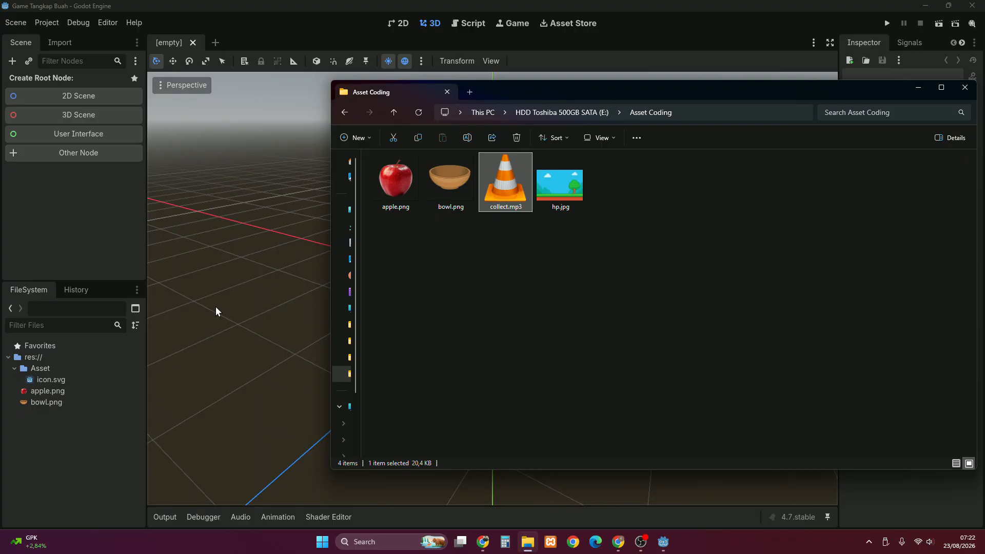
pyautogui.moveTo(560, 184); pyautogui.dragTo(74, 361)
pyautogui.moveTo(51, 435); pyautogui.dragTo(64, 481)
pyautogui.click(66, 453)
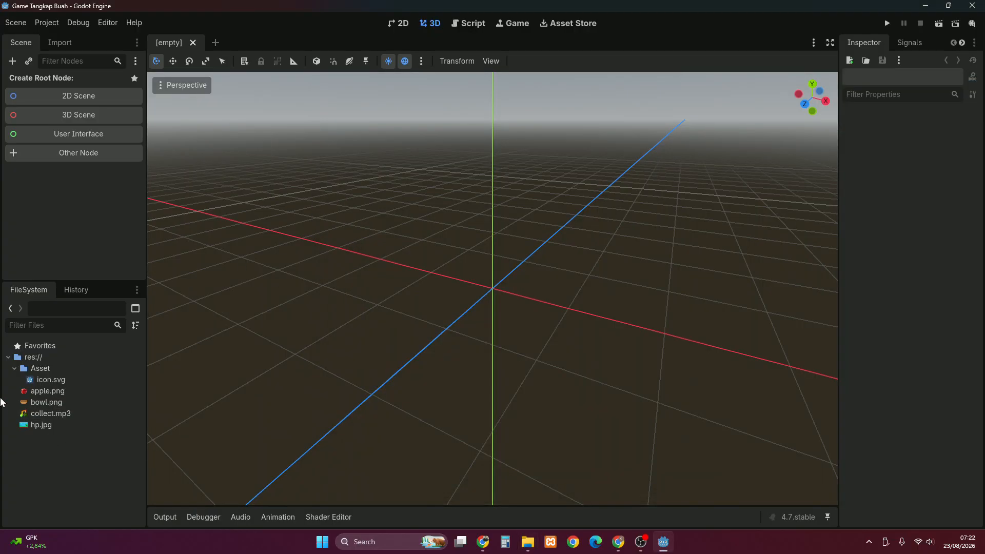
# - Move apple.png, bowl.png, collect.mp3 and hp.jpg into the Asset folder, then collapse that folder
pyautogui.moveTo(36, 395); pyautogui.dragTo(41, 368)
pyautogui.click(455, 295)
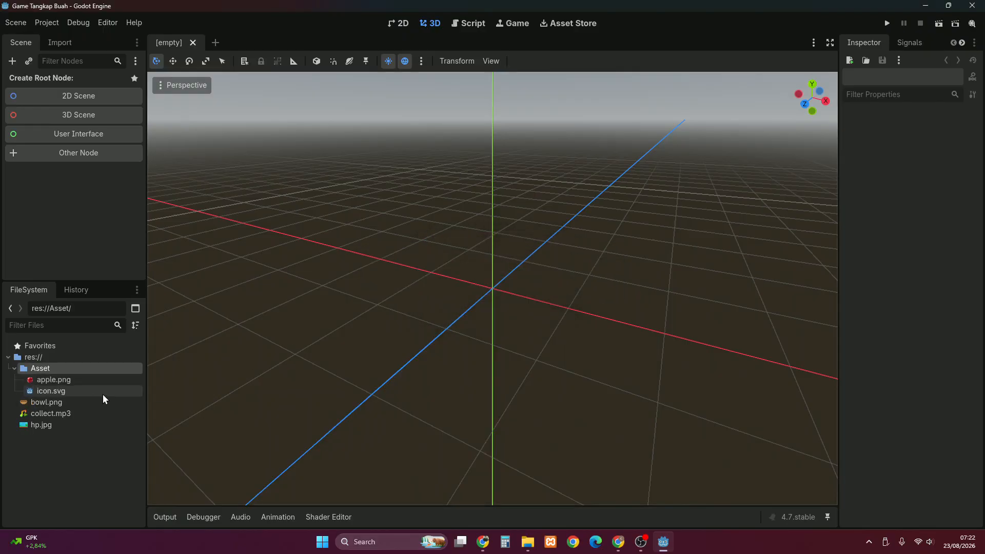
pyautogui.moveTo(106, 402); pyautogui.dragTo(132, 383)
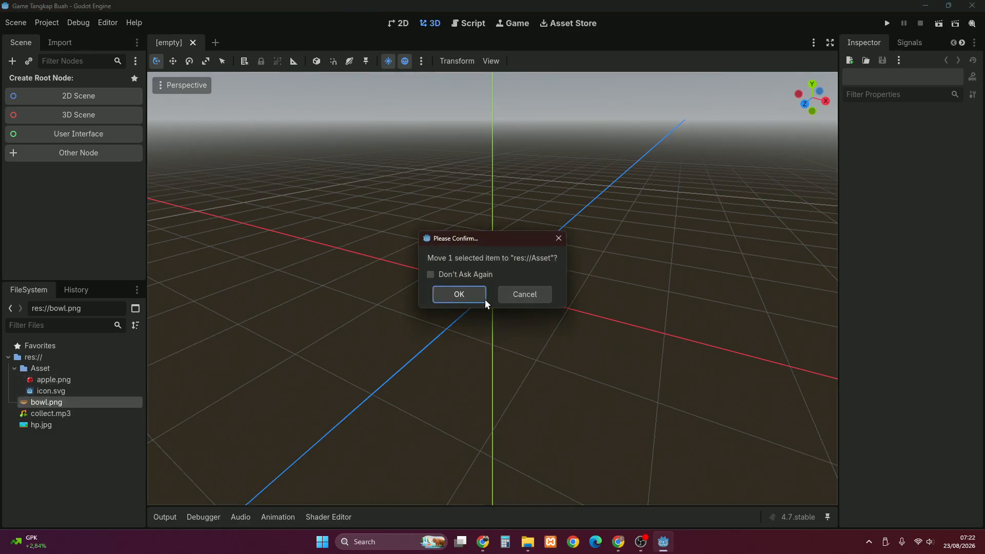
pyautogui.click(459, 291)
pyautogui.moveTo(51, 413); pyautogui.dragTo(72, 386)
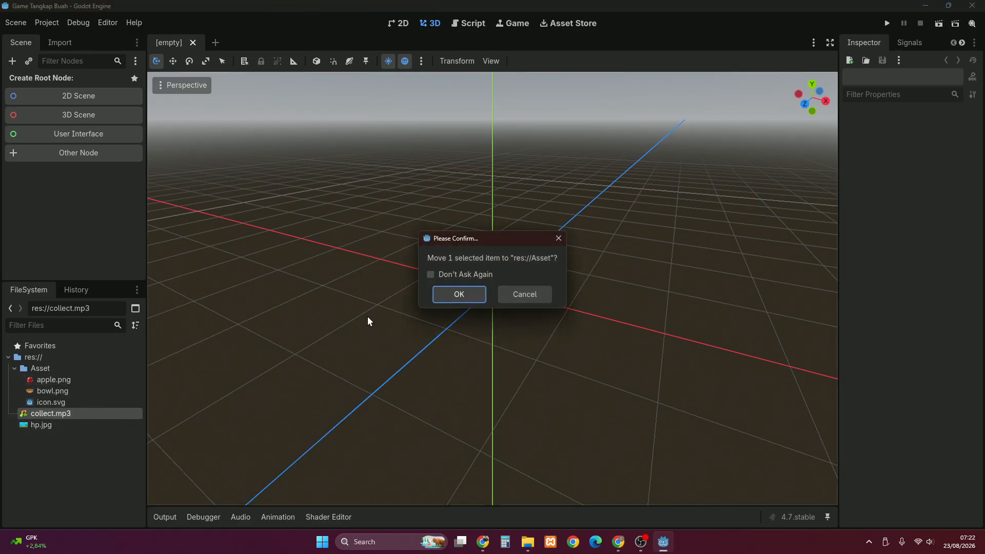
pyautogui.click(451, 294)
pyautogui.moveTo(44, 426); pyautogui.dragTo(61, 369)
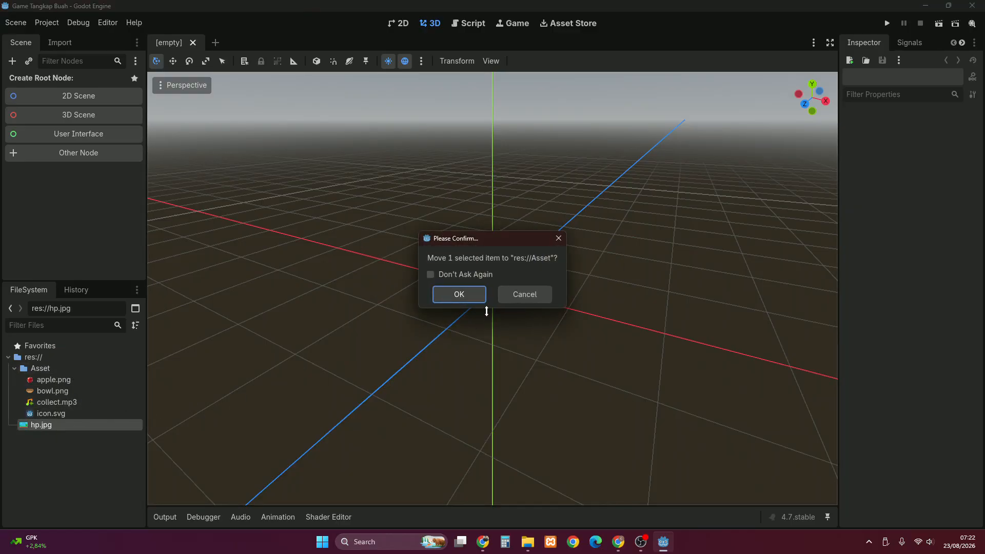
pyautogui.click(460, 294)
pyautogui.click(14, 369)
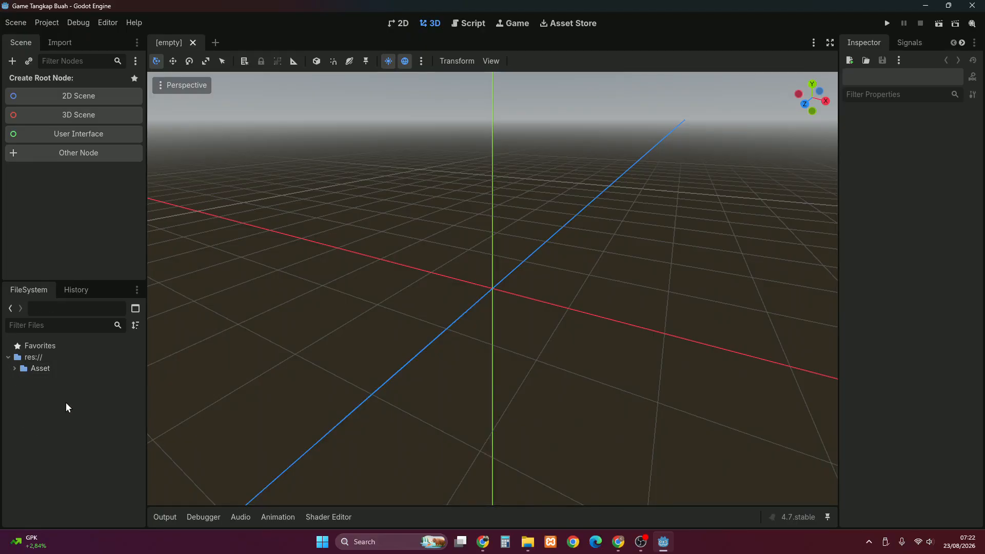
pyautogui.click(13, 370)
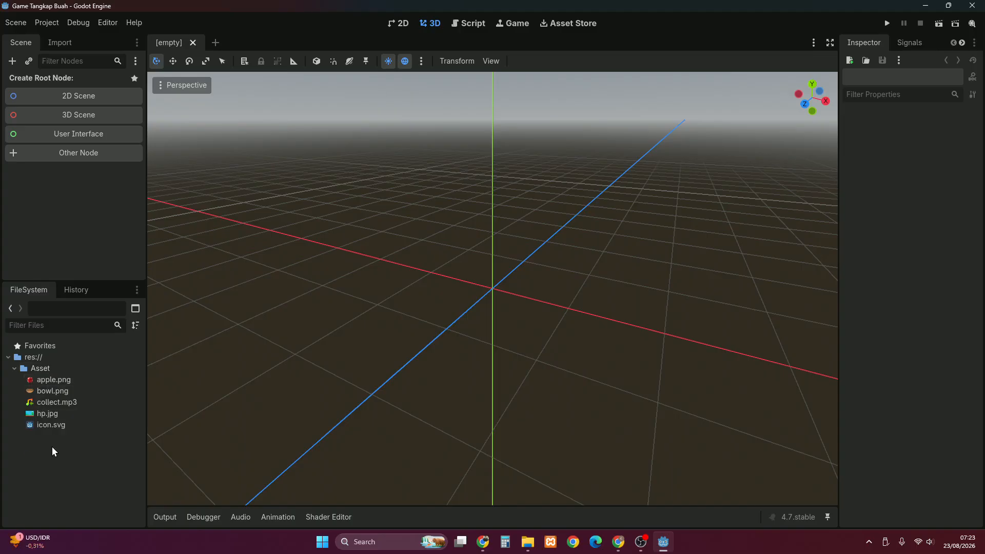
pyautogui.click(14, 369)
# - Create a folder named Script in the project's res:// root
pyautogui.click(34, 356)
pyautogui.rightClick(33, 356)
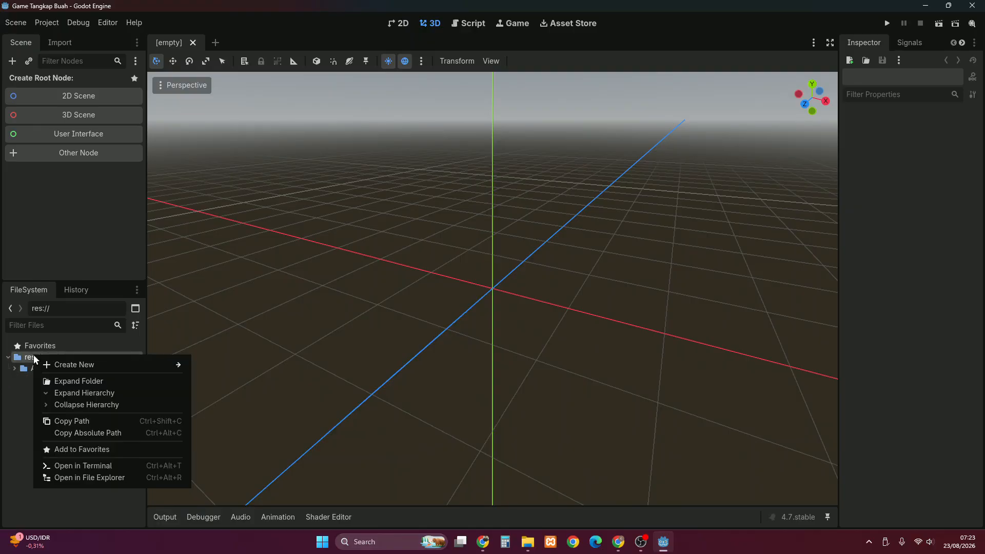
pyautogui.moveTo(57, 362)
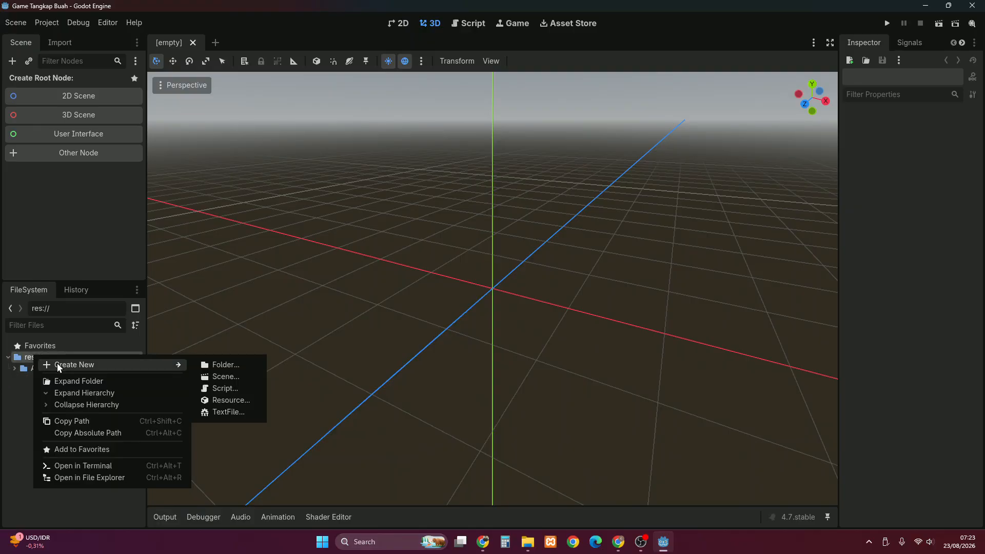
pyautogui.click(215, 364)
pyautogui.write('Sc')
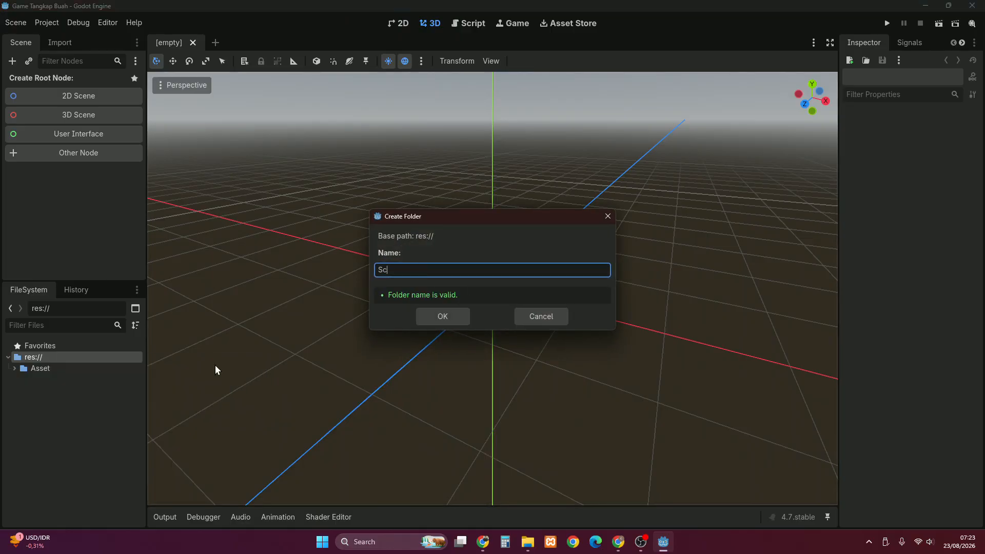
pyautogui.write('ript')
pyautogui.press('Return')
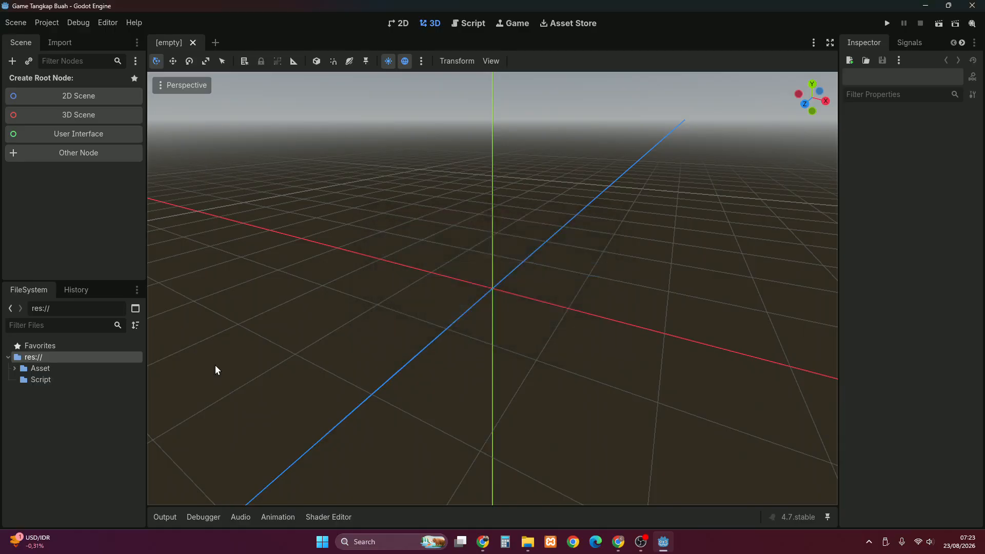
pyautogui.click(50, 383)
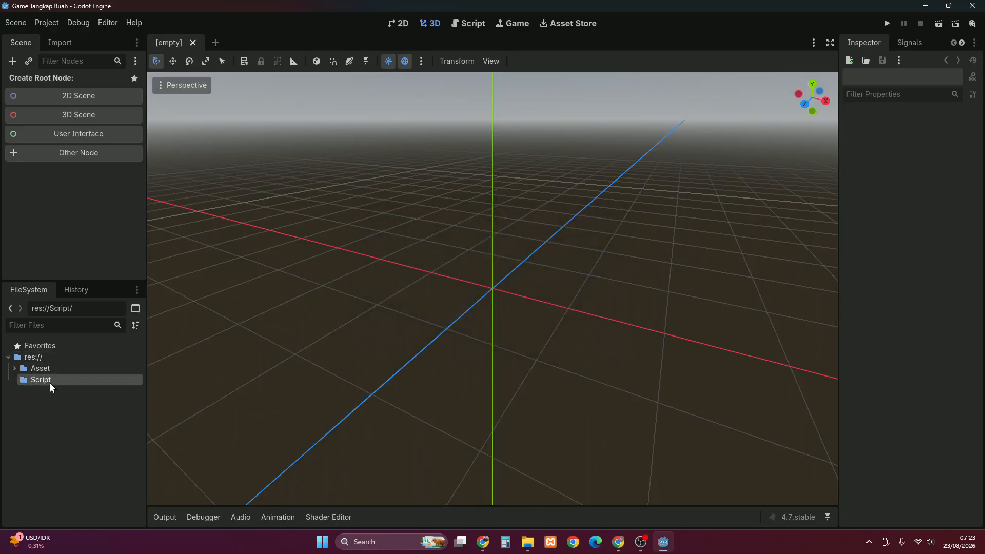
pyautogui.click(31, 415)
# - Create a folder named Scene in the project's res:// root
pyautogui.click(28, 358)
pyautogui.rightClick(28, 358)
pyautogui.moveTo(81, 369)
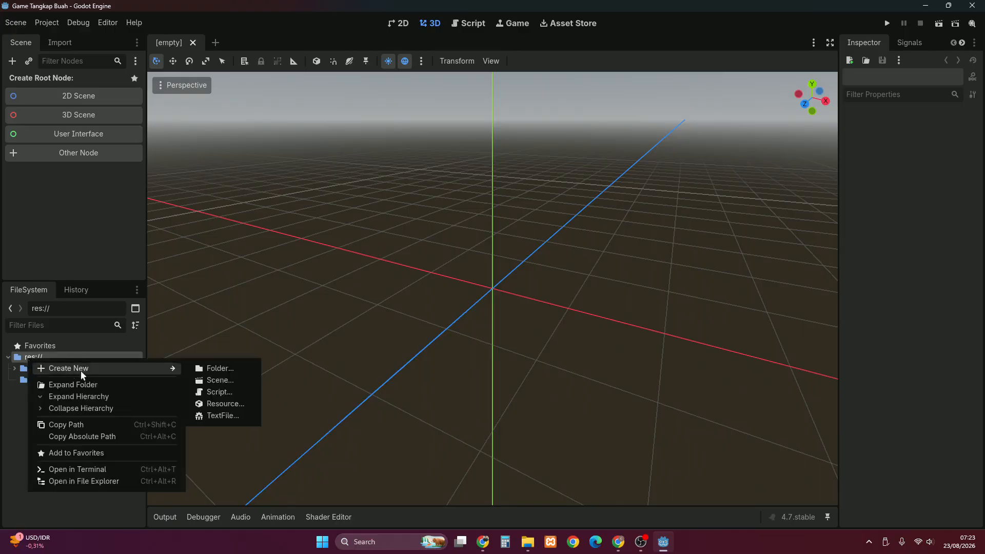
pyautogui.click(215, 372)
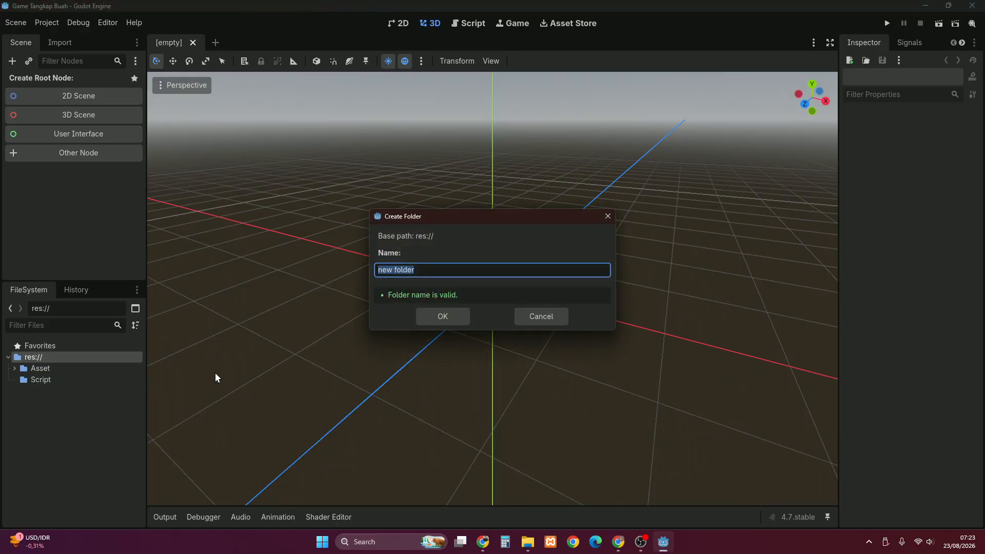
pyautogui.press('BackSpace')
pyautogui.write('Scene')
pyautogui.press('Return')
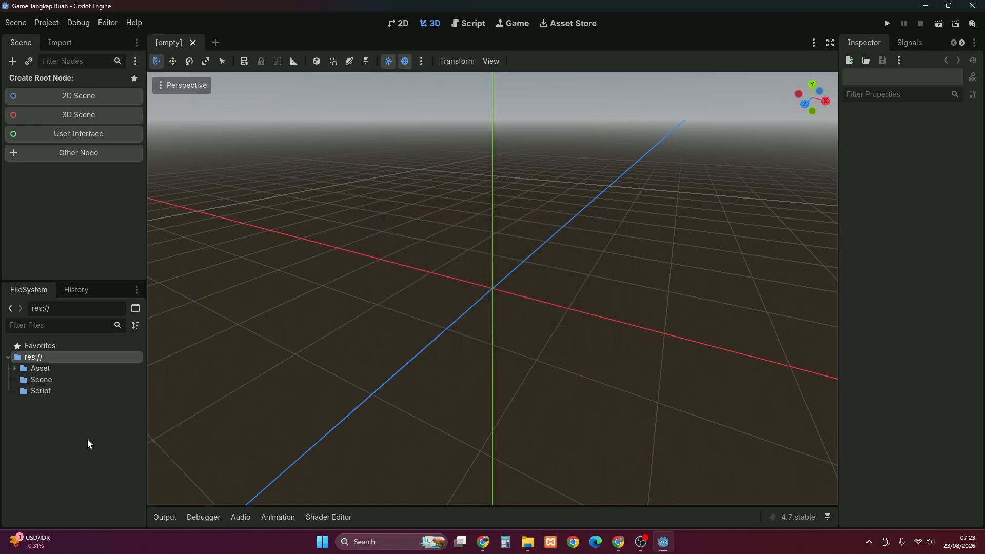
pyautogui.click(17, 369)
pyautogui.click(17, 368)
pyautogui.click(19, 381)
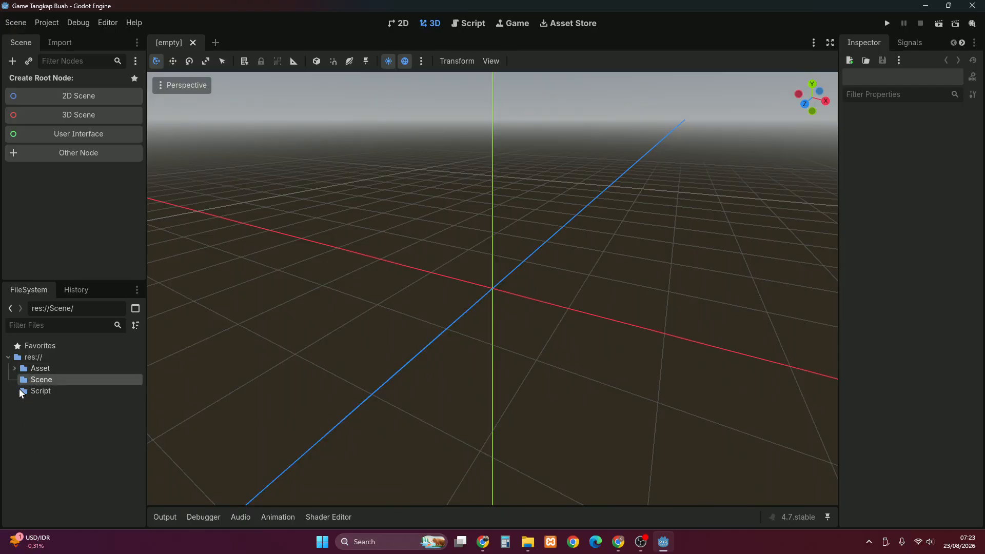
pyautogui.click(19, 391)
pyautogui.click(17, 368)
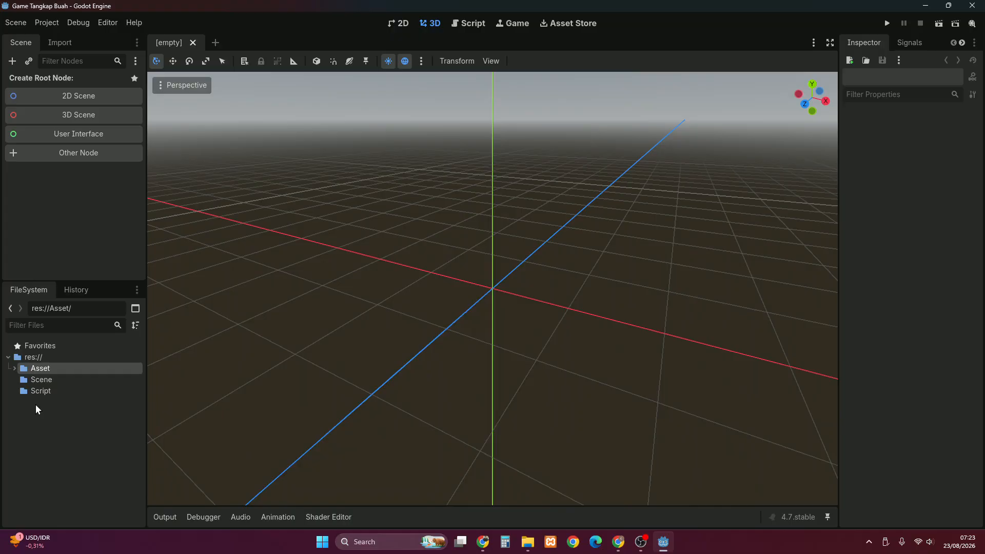
pyautogui.click(42, 429)
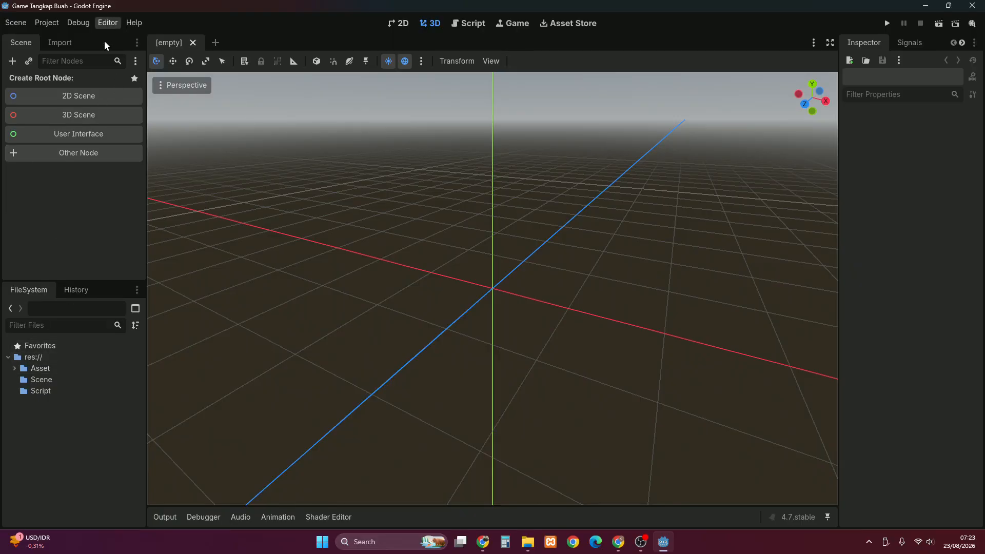
# - Create an Area2D node as the root of the empty scene and rename it Apel
pyautogui.click(41, 152)
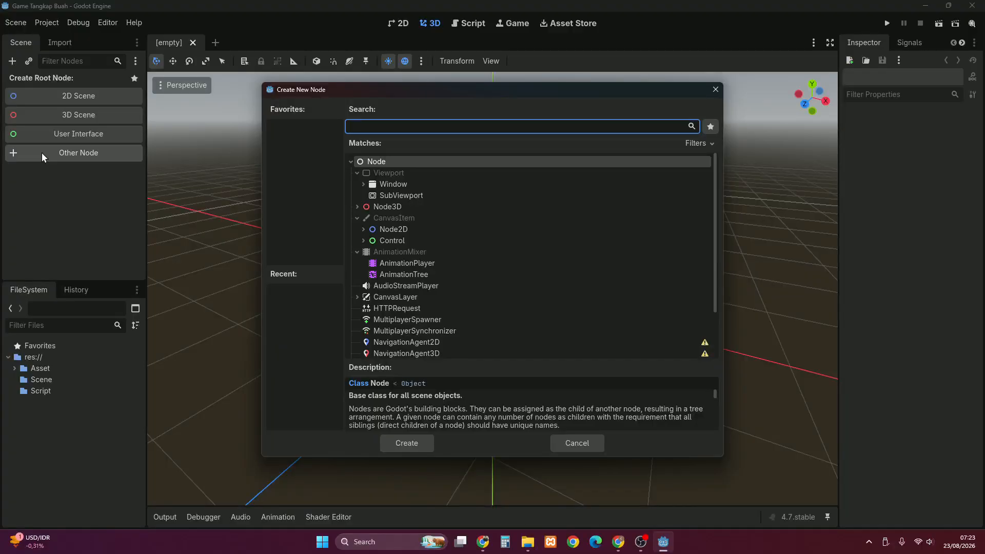
pyautogui.write('area')
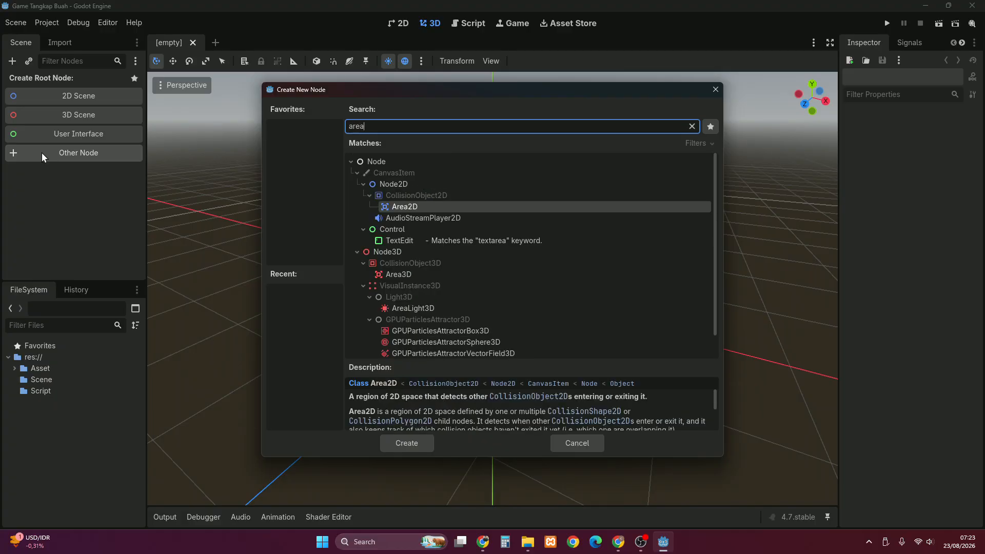
pyautogui.doubleClick(401, 206)
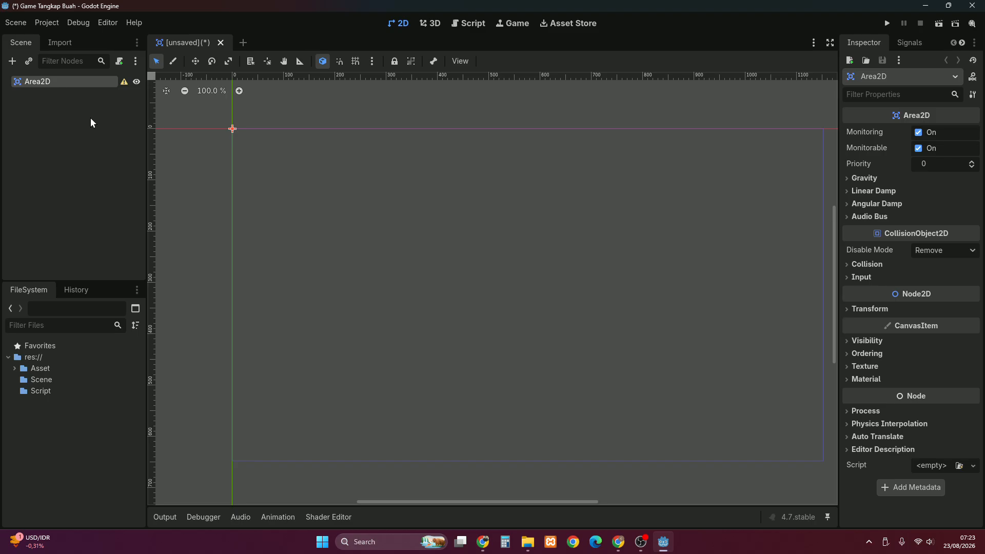
pyautogui.rightClick(13, 77)
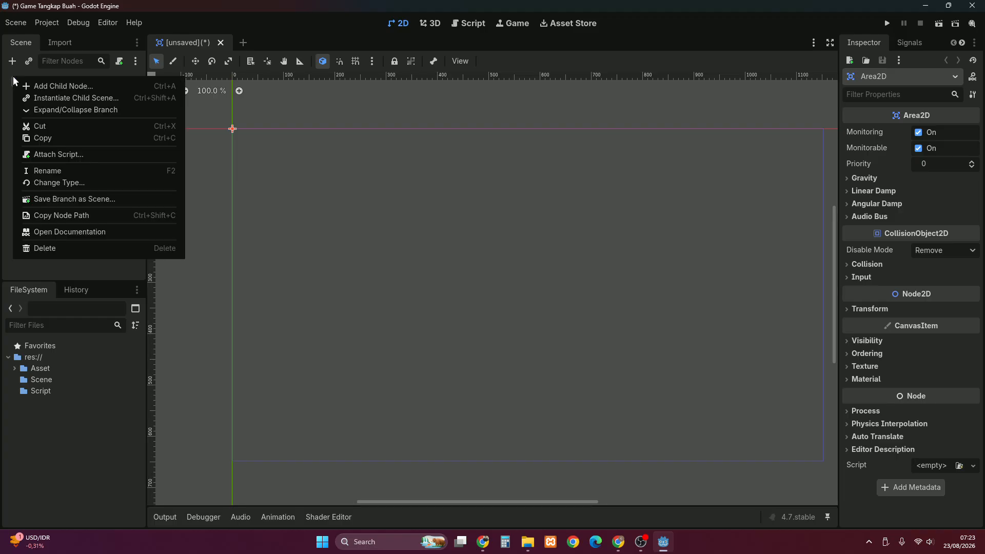
pyautogui.click(57, 175)
pyautogui.write('A')
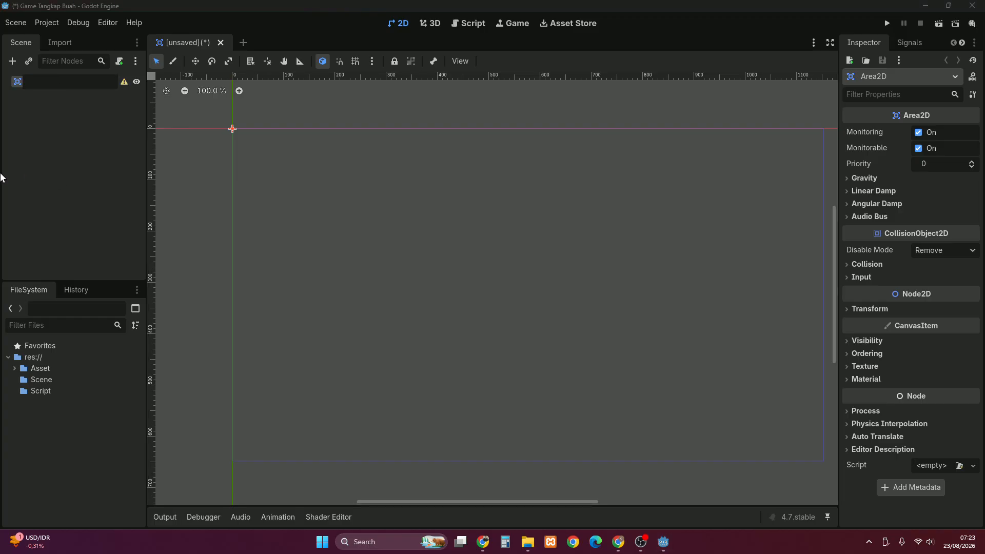
pyautogui.write('pel')
pyautogui.press('Return')
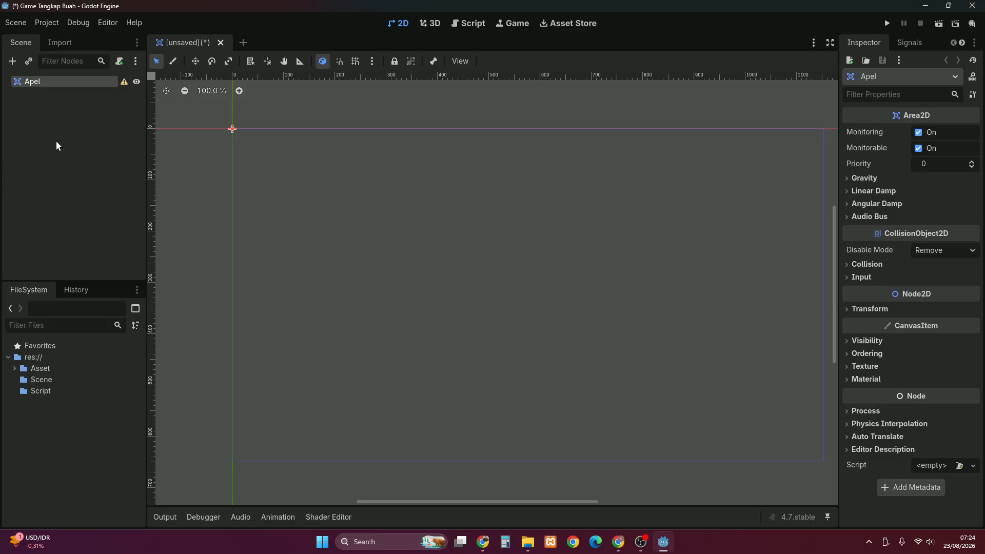
# - Add a Sprite2D node as a child of the Apel node
pyautogui.doubleClick(18, 85)
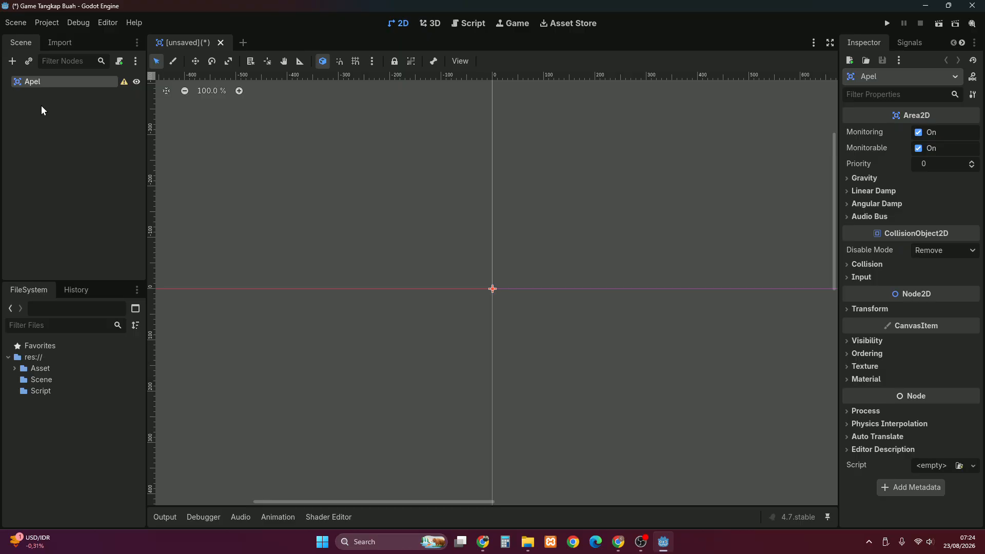
pyautogui.click(12, 61)
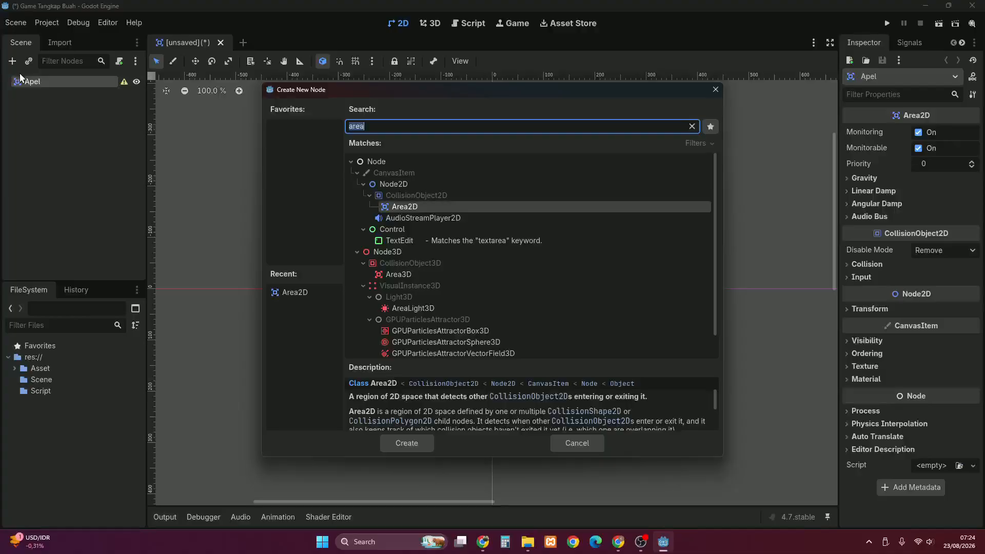
pyautogui.press('BackSpace')
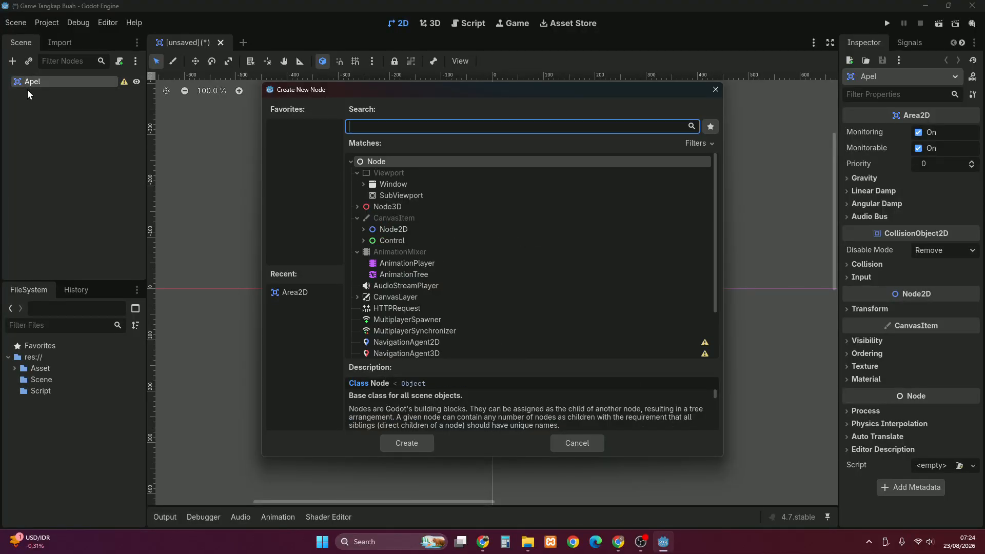
pyautogui.write('sprite')
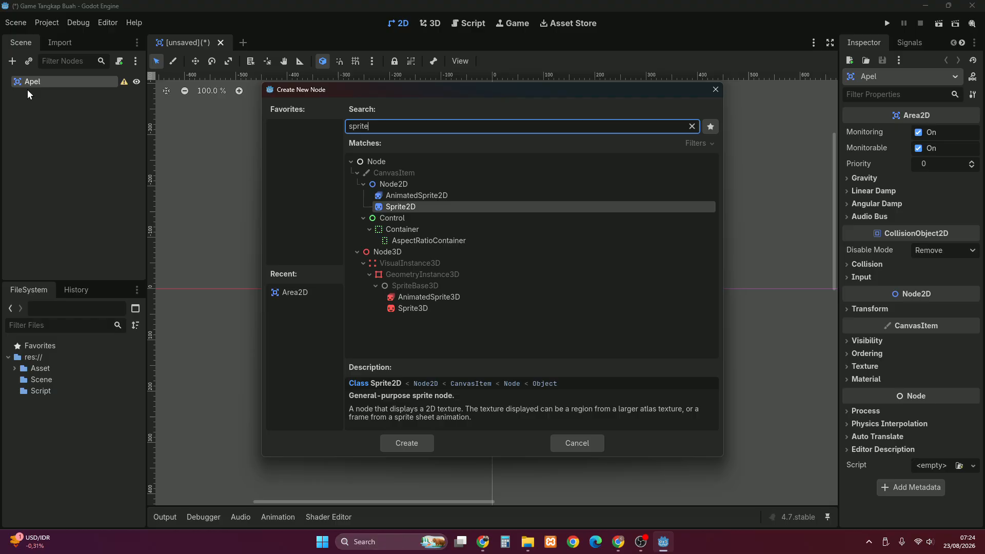
pyautogui.doubleClick(393, 204)
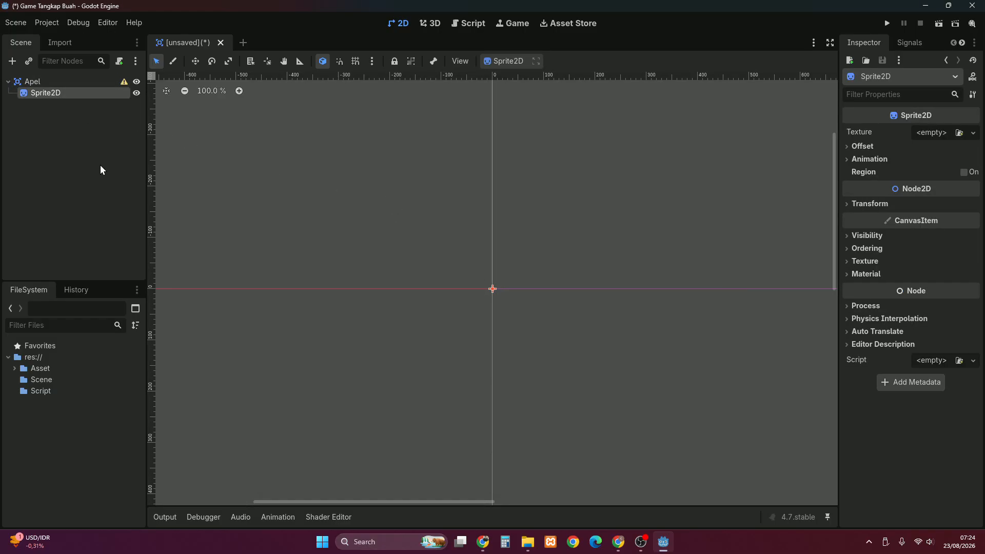
# - Expand the Asset folder and load apple.png as the texture of the Sprite2D node
pyautogui.doubleClick(34, 370)
pyautogui.moveTo(46, 379); pyautogui.dragTo(157, 358)
pyautogui.moveTo(106, 378); pyautogui.dragTo(66, 378)
pyautogui.click(974, 133)
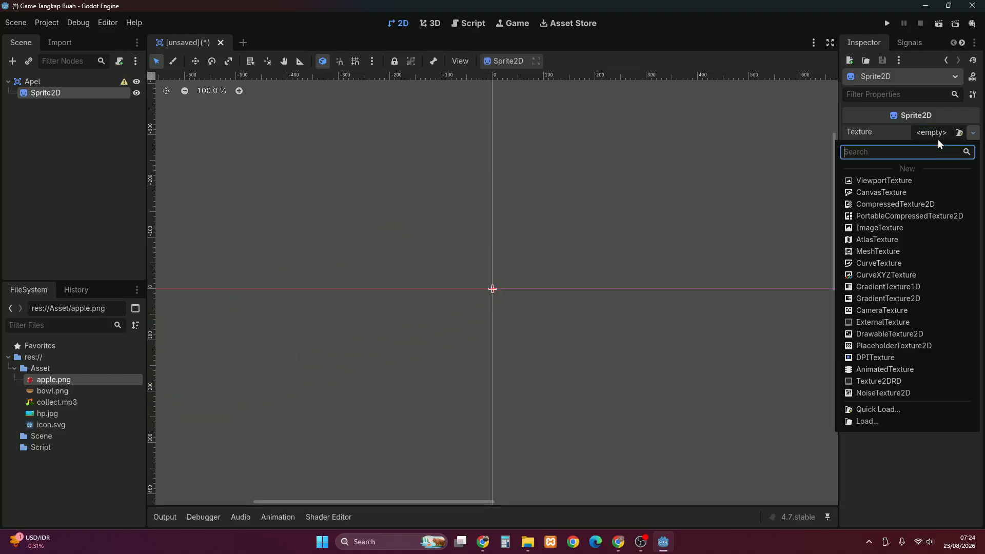
pyautogui.click(873, 422)
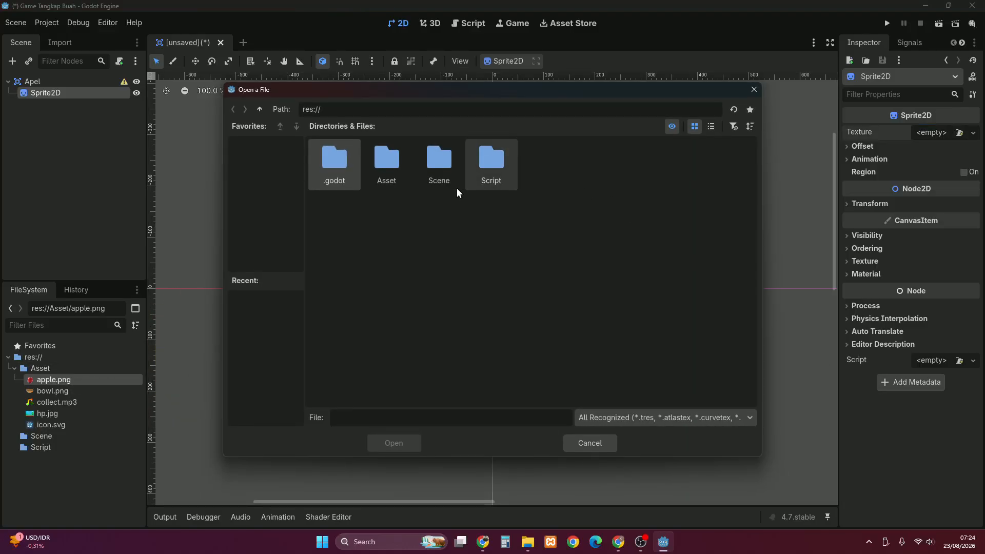
pyautogui.click(394, 442)
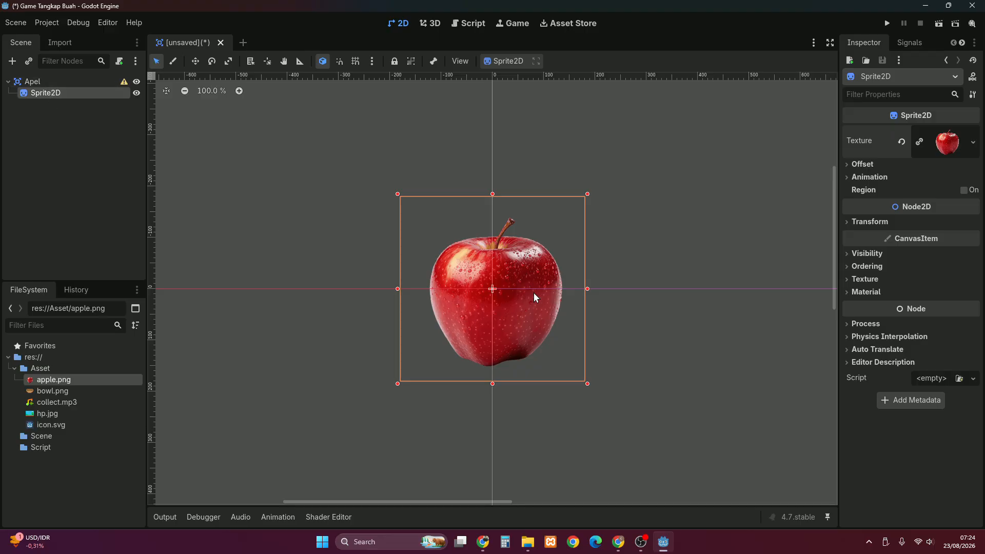
# - Add a CollisionShape2D node as a child of the Apel node
pyautogui.click(121, 82)
pyautogui.click(492, 305)
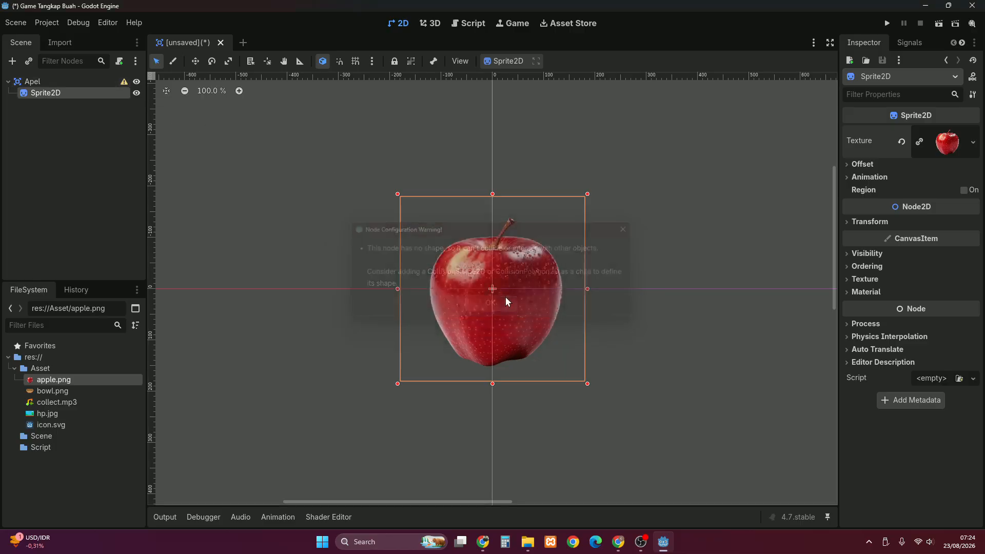
pyautogui.click(39, 81)
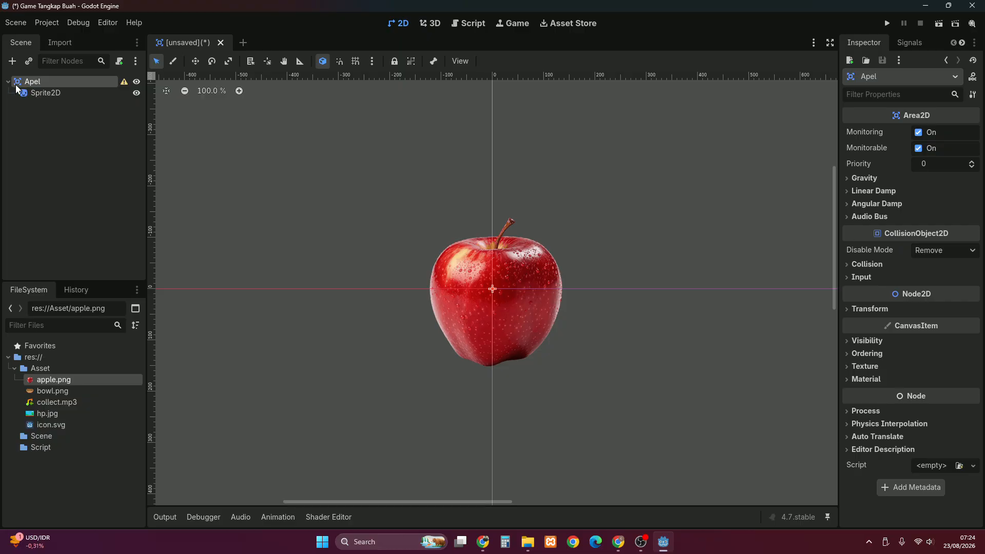
pyautogui.click(12, 60)
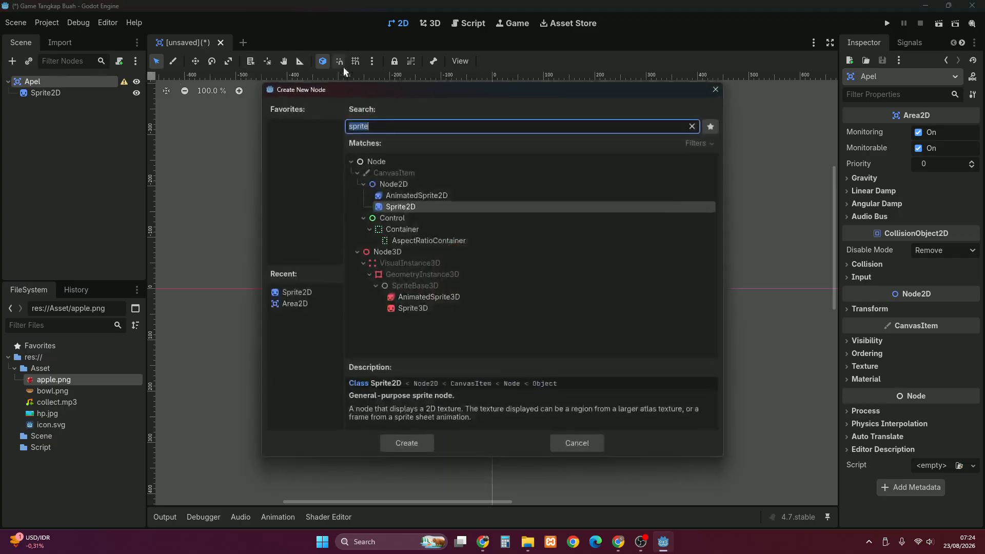
pyautogui.write('collis')
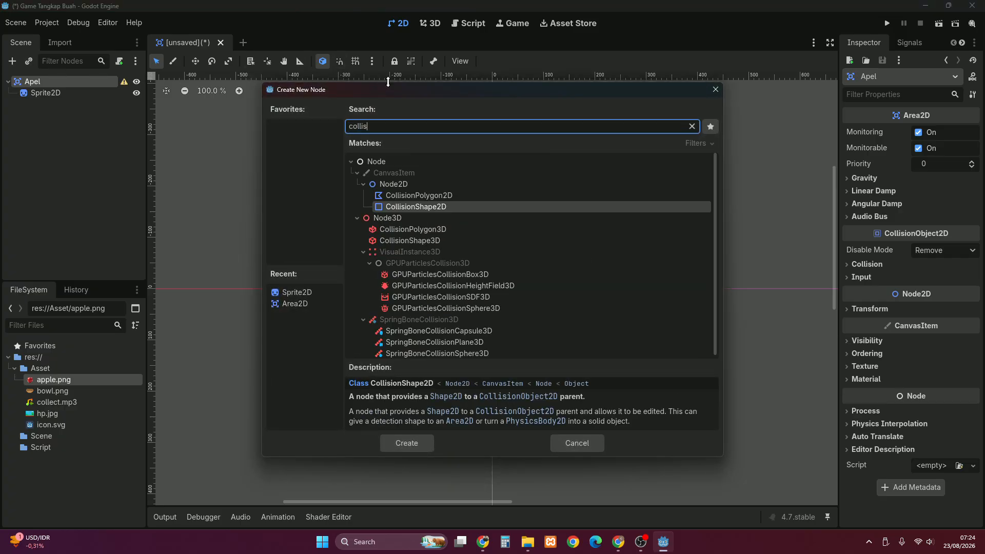
pyautogui.press('Return')
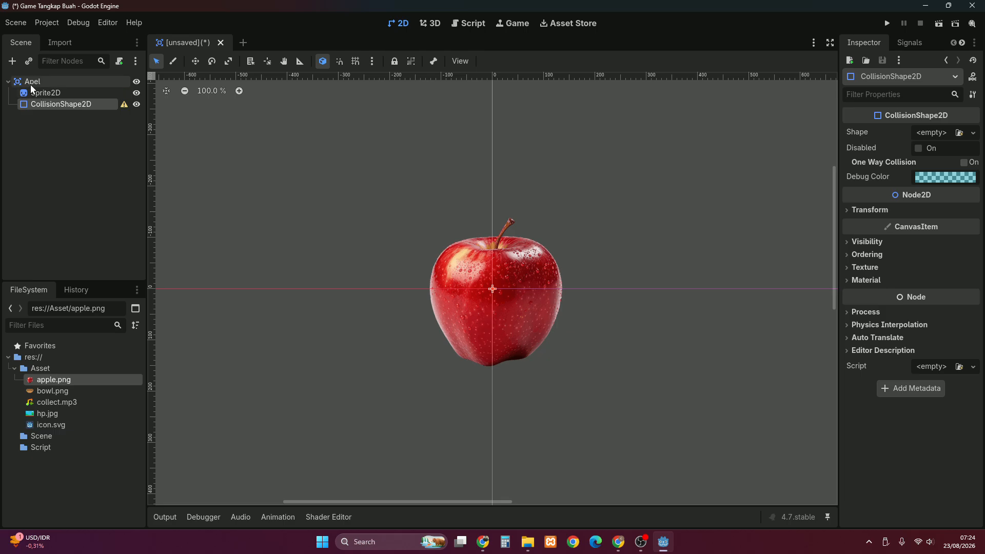
pyautogui.click(29, 80)
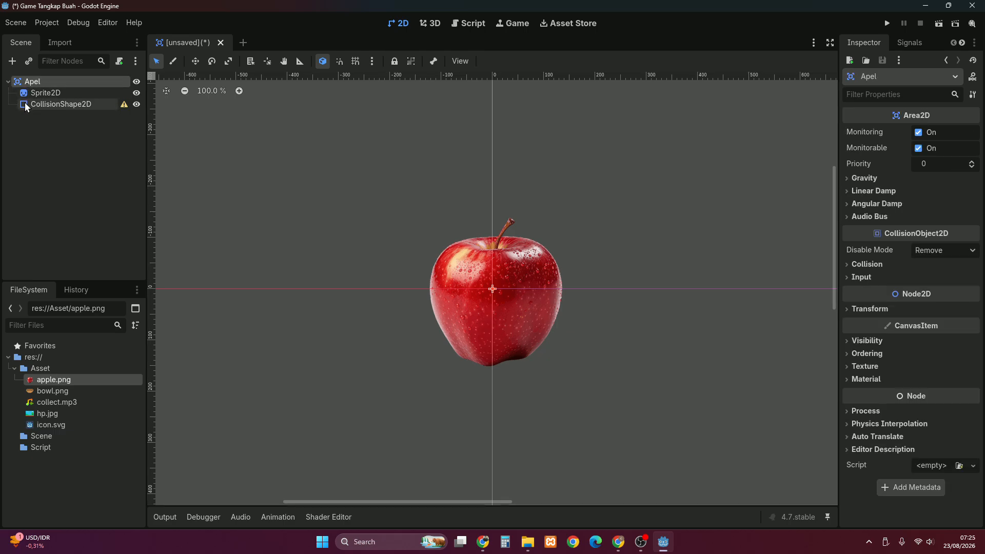
pyautogui.click(8, 81)
pyautogui.click(7, 82)
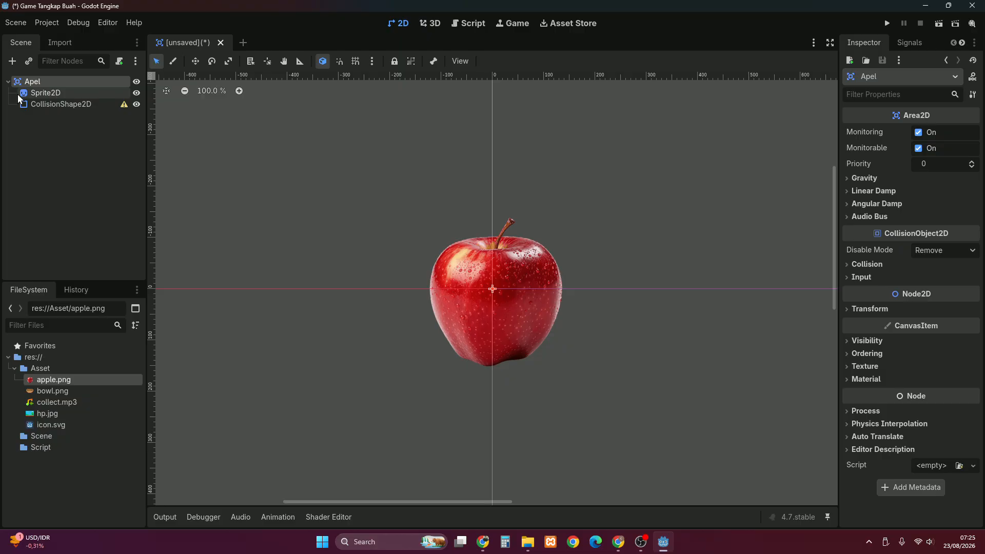
pyautogui.click(19, 93)
pyautogui.click(22, 104)
pyautogui.click(23, 91)
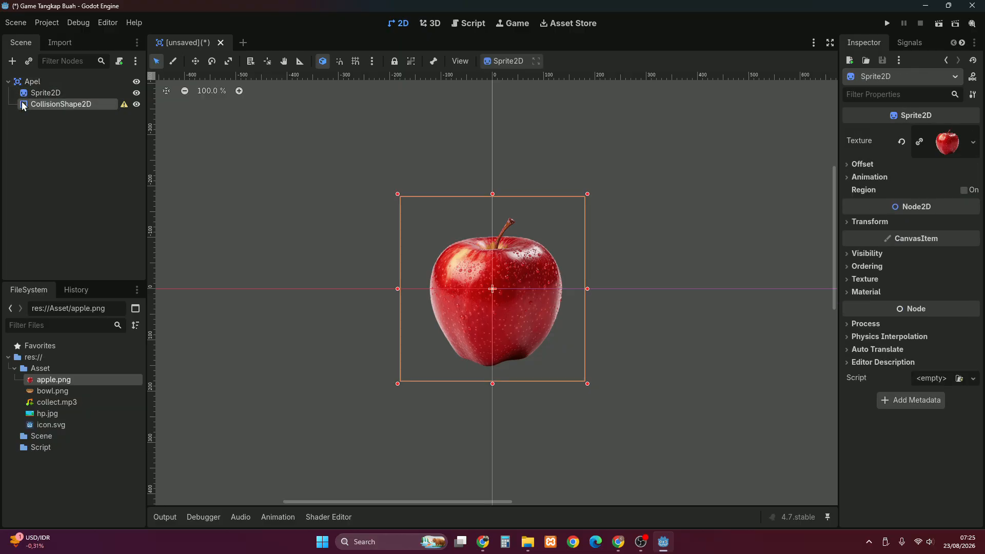
pyautogui.click(22, 105)
pyautogui.click(25, 83)
pyautogui.click(26, 104)
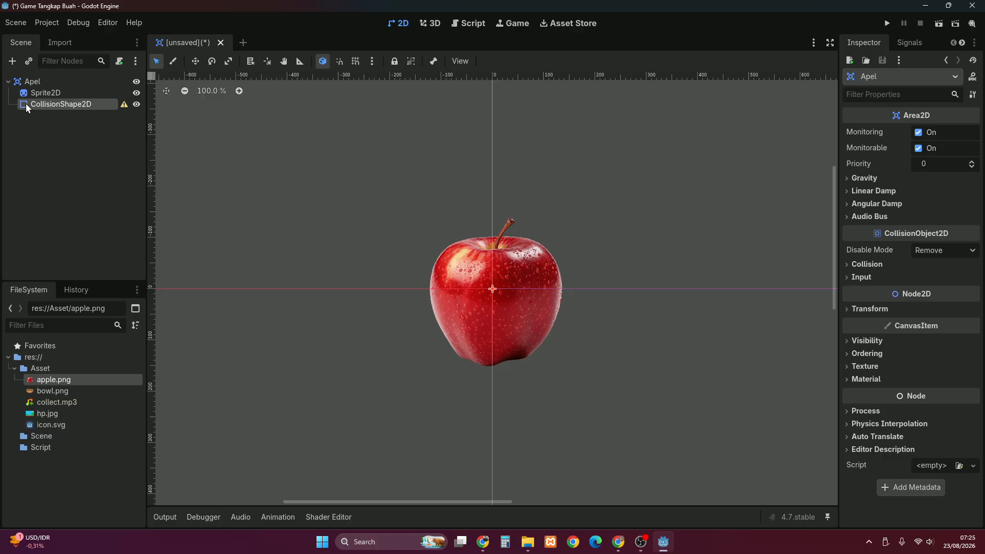
# - Nest the CollisionShape2D node under Sprite2D and return it to being a direct child of Apel
pyautogui.moveTo(26, 104); pyautogui.dragTo(46, 92)
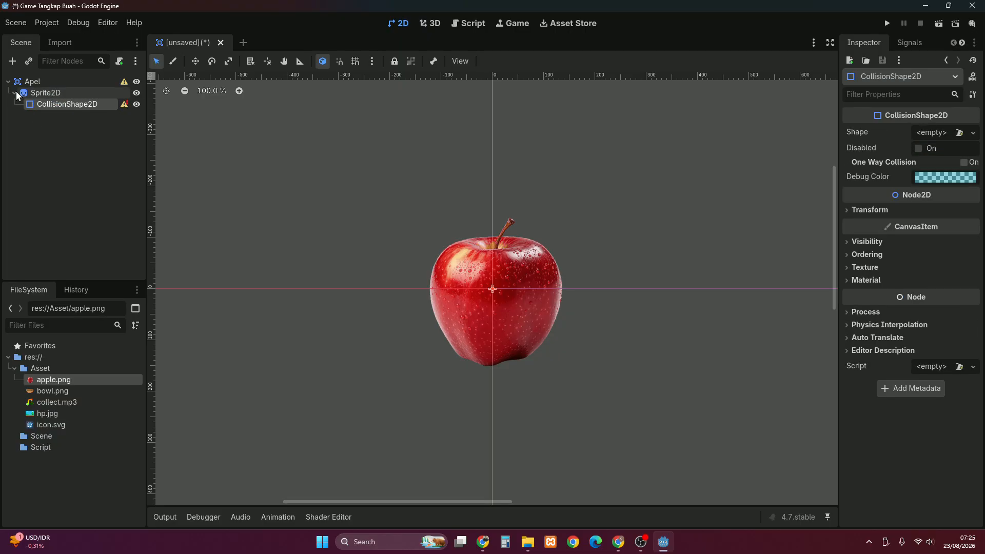
pyautogui.moveTo(40, 105); pyautogui.dragTo(32, 82)
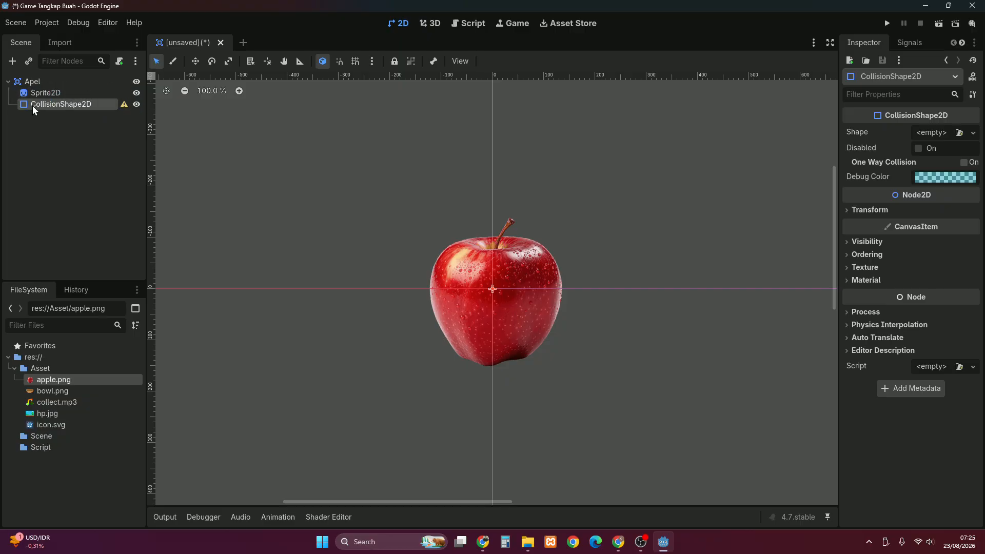
pyautogui.click(27, 79)
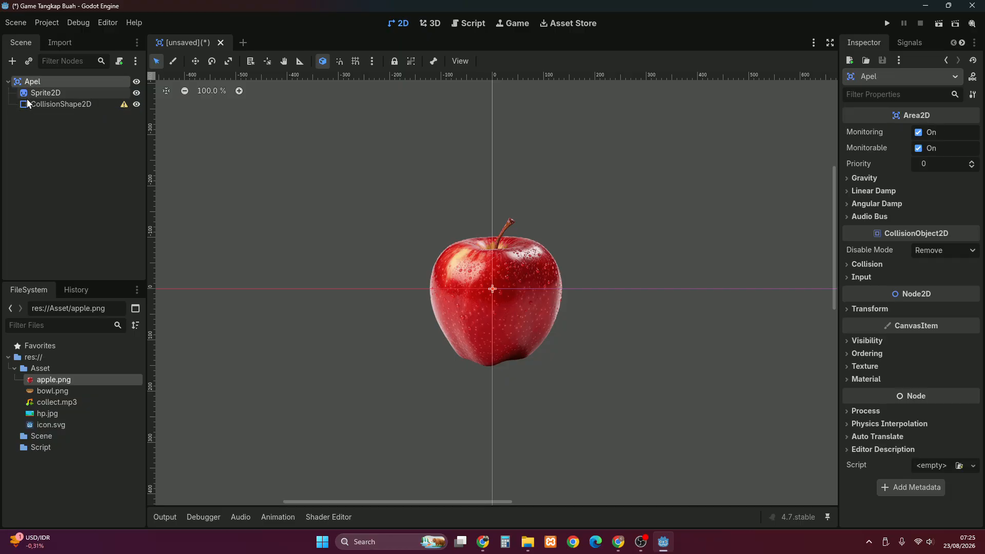
# - Assign a new CircleShape2D to the CollisionShape2D, enlarged and offset by about (8, 21) px to cover the apple
pyautogui.click(28, 104)
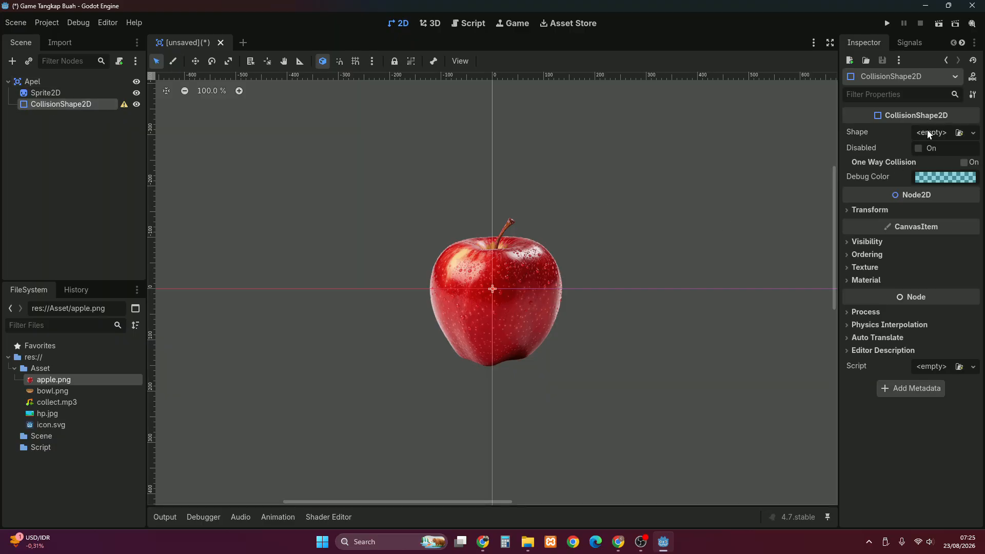
pyautogui.click(931, 132)
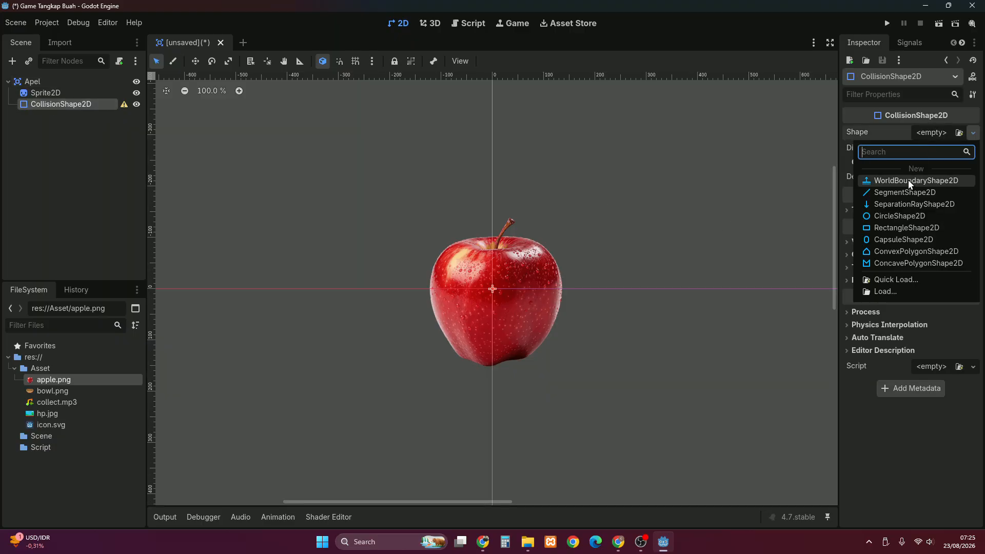
pyautogui.click(907, 213)
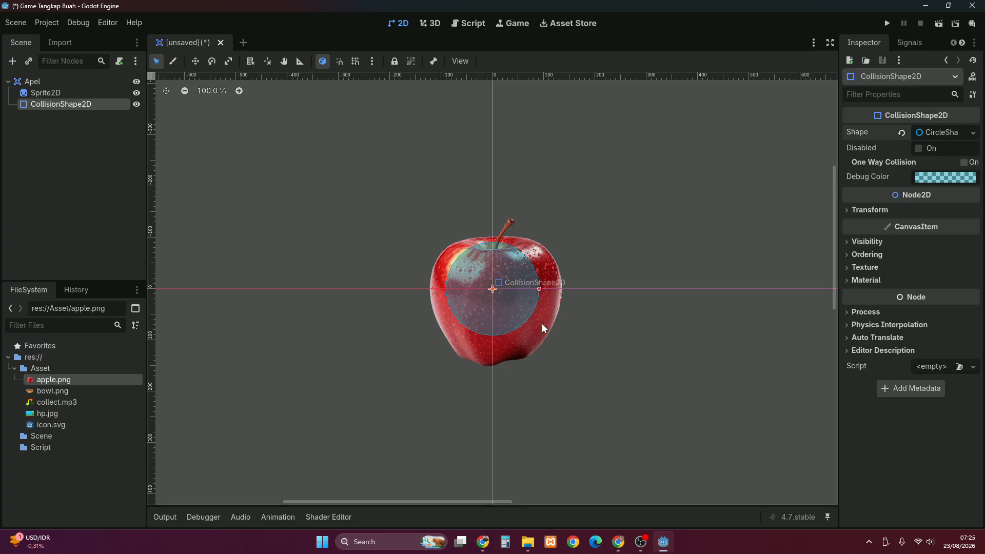
pyautogui.moveTo(540, 289); pyautogui.dragTo(513, 318)
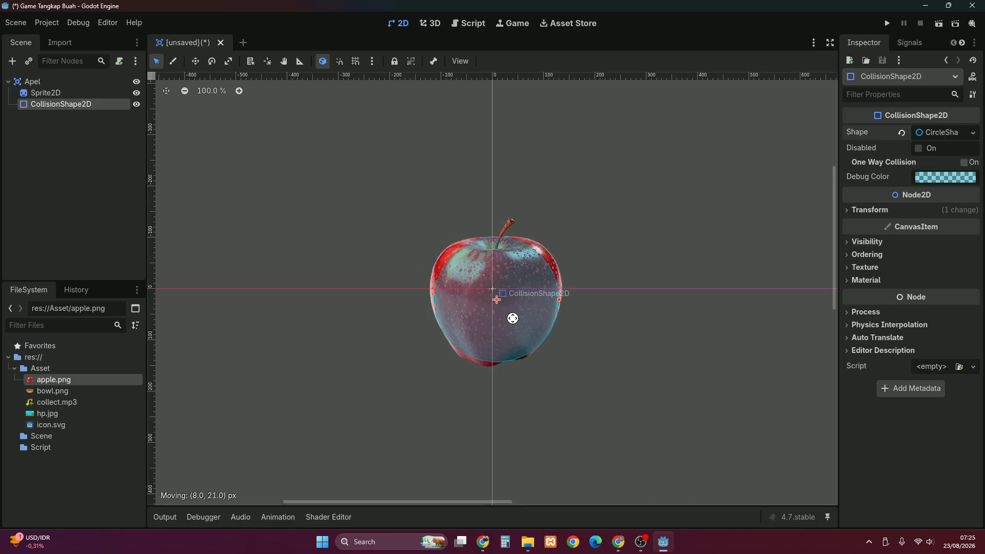
# - Save the scene as apel.tscn in the res://Scene folder
pyautogui.click(28, 25)
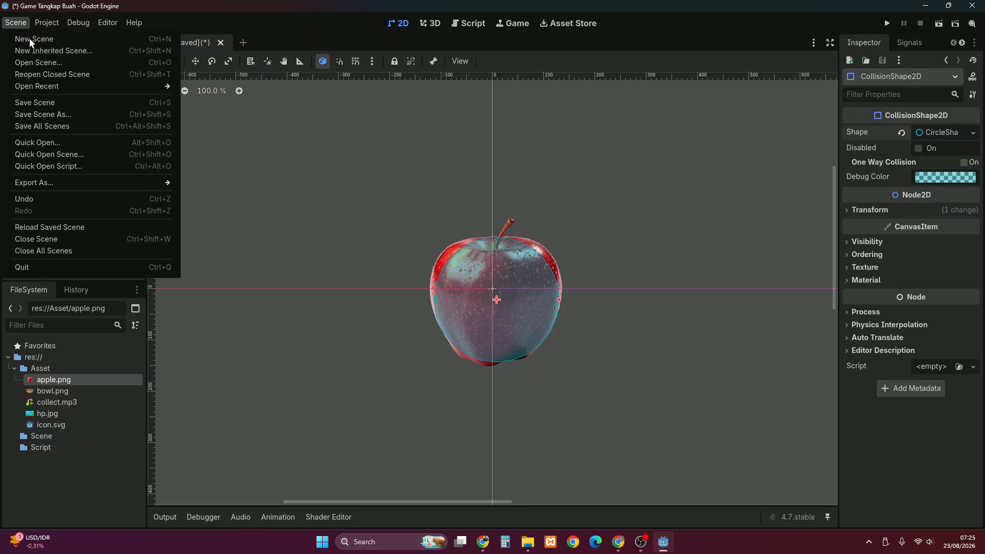
pyautogui.click(34, 101)
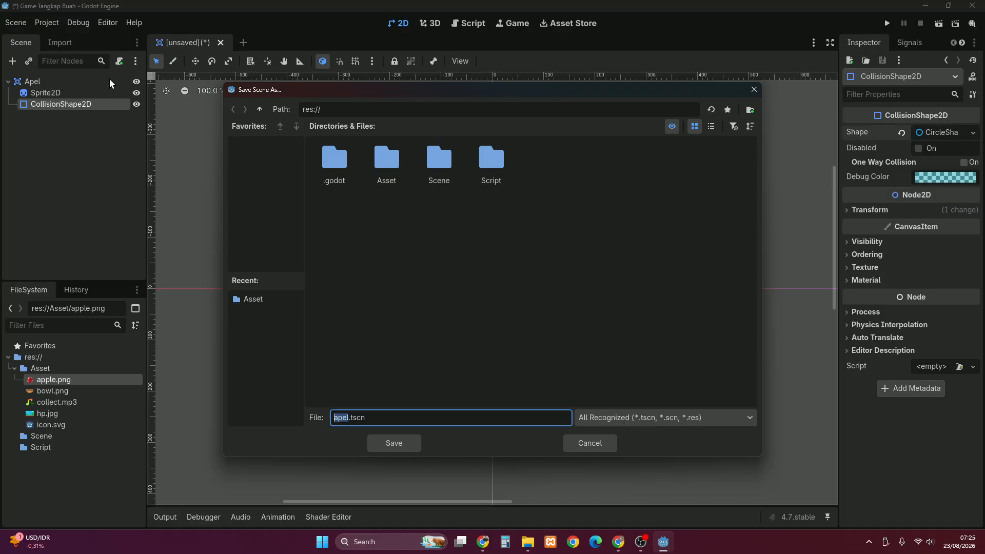
pyautogui.doubleClick(433, 172)
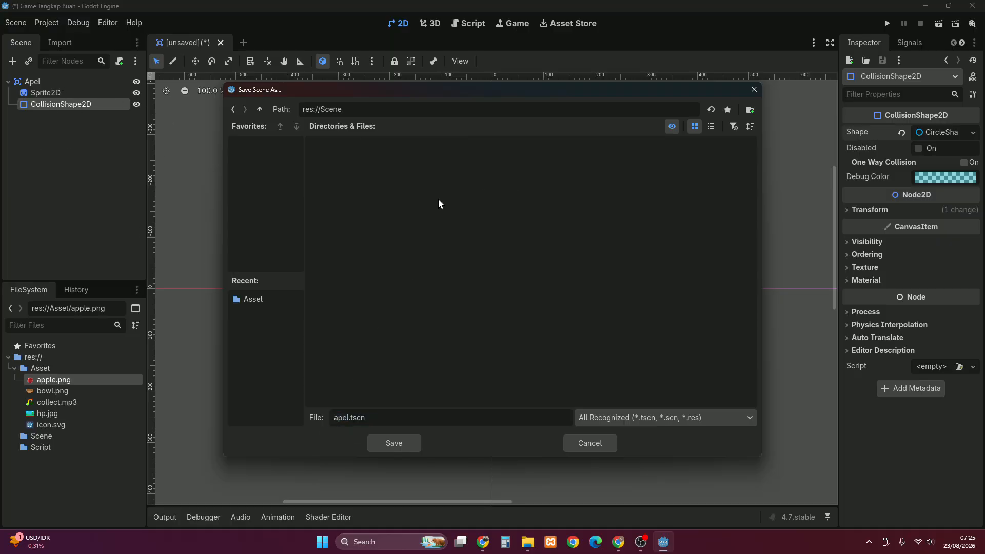
pyautogui.click(233, 110)
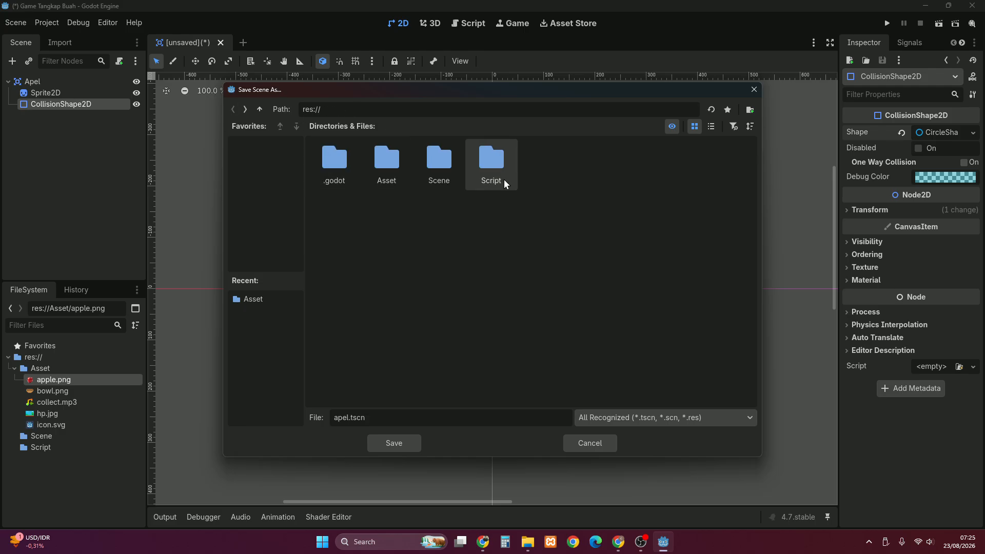
pyautogui.click(453, 185)
pyautogui.doubleClick(441, 174)
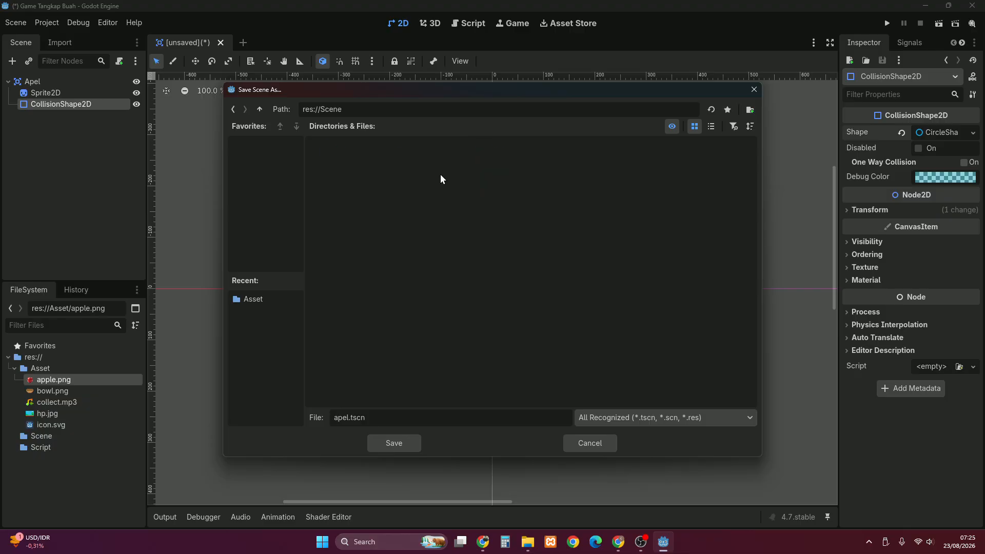
pyautogui.click(399, 443)
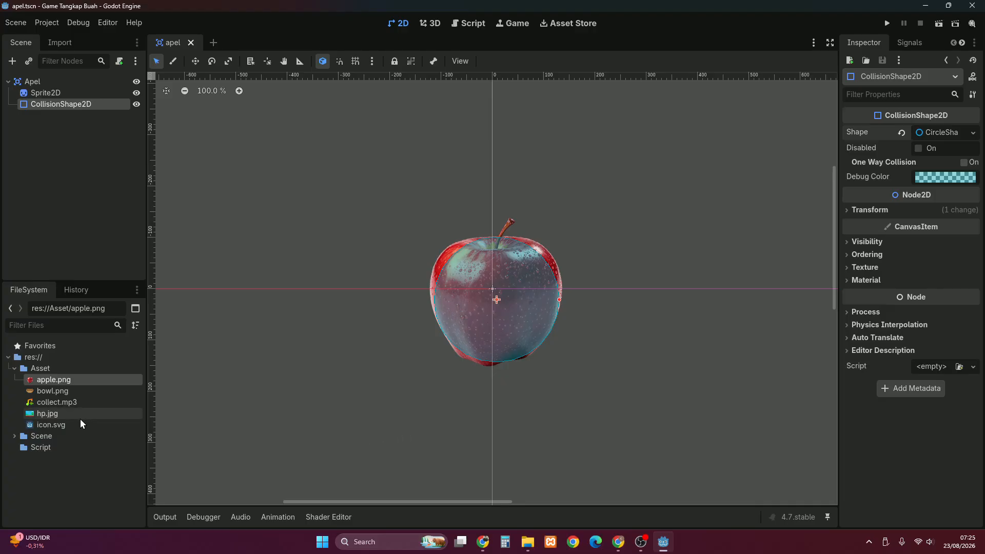
# - Collapse the Asset folder and check the contents of the Scene folder for the saved scene file
pyautogui.click(16, 367)
pyautogui.click(15, 380)
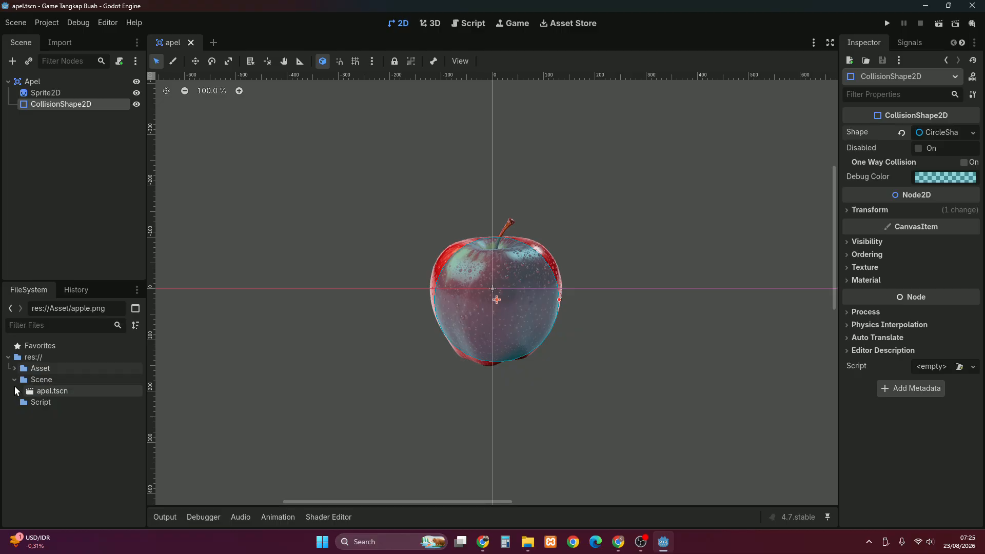
pyautogui.click(14, 380)
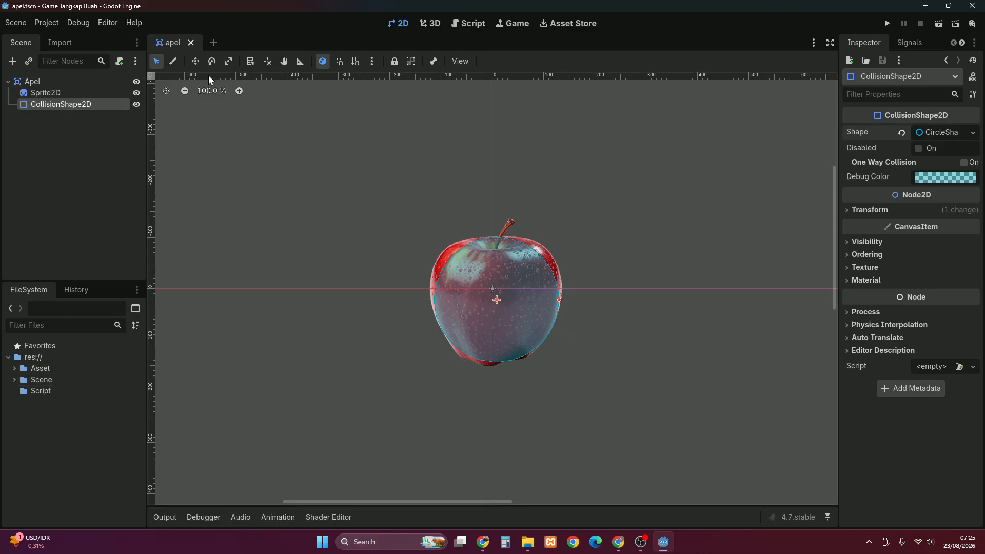
# - Create a new scene with an Area2D node as its root
pyautogui.click(213, 43)
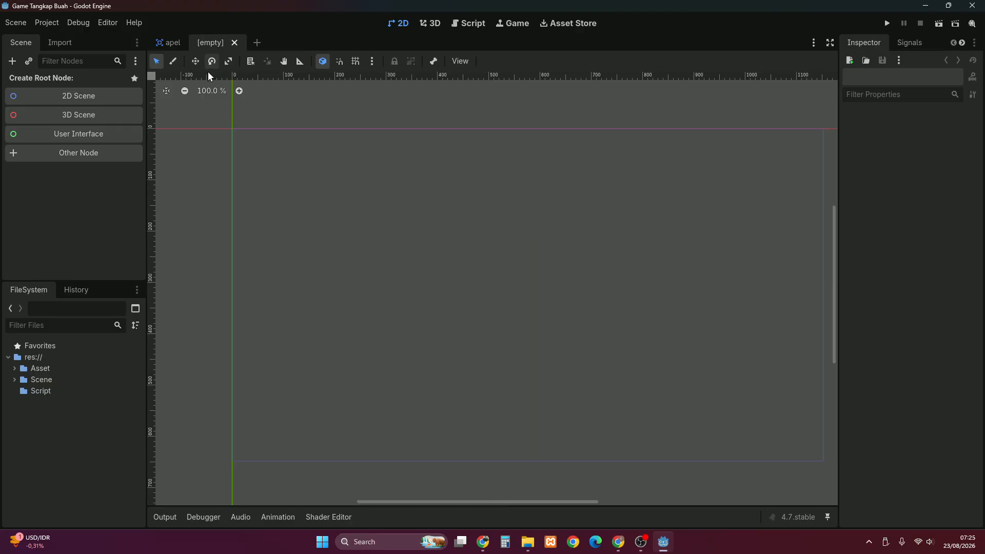
pyautogui.click(77, 152)
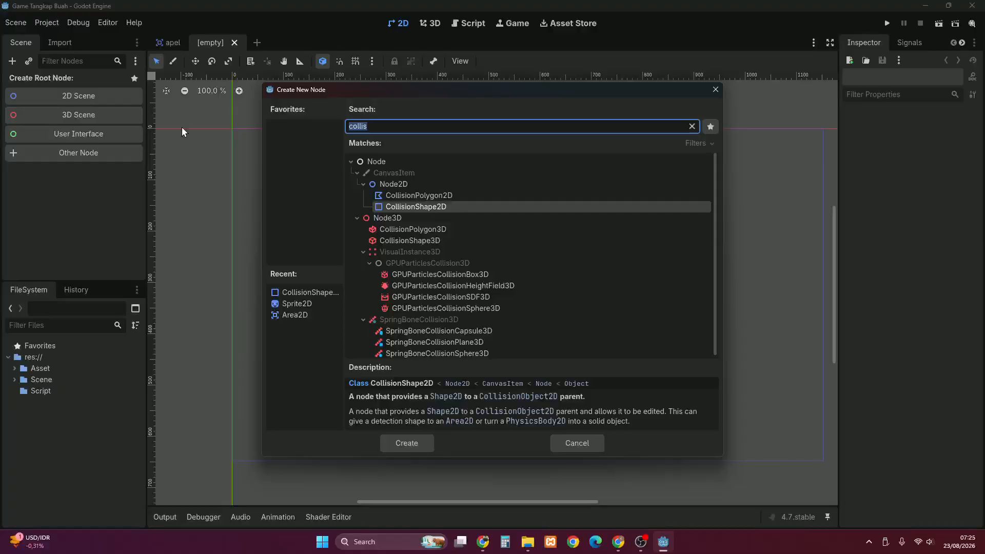
pyautogui.write('area')
pyautogui.press('Return')
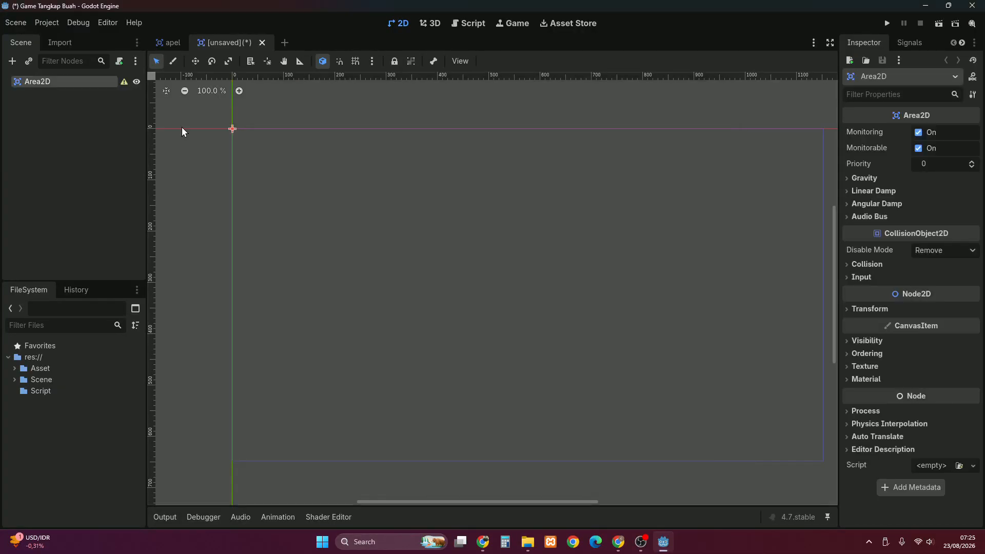
# - Add a Sprite2D node as a child of the Area2D root
pyautogui.click(12, 62)
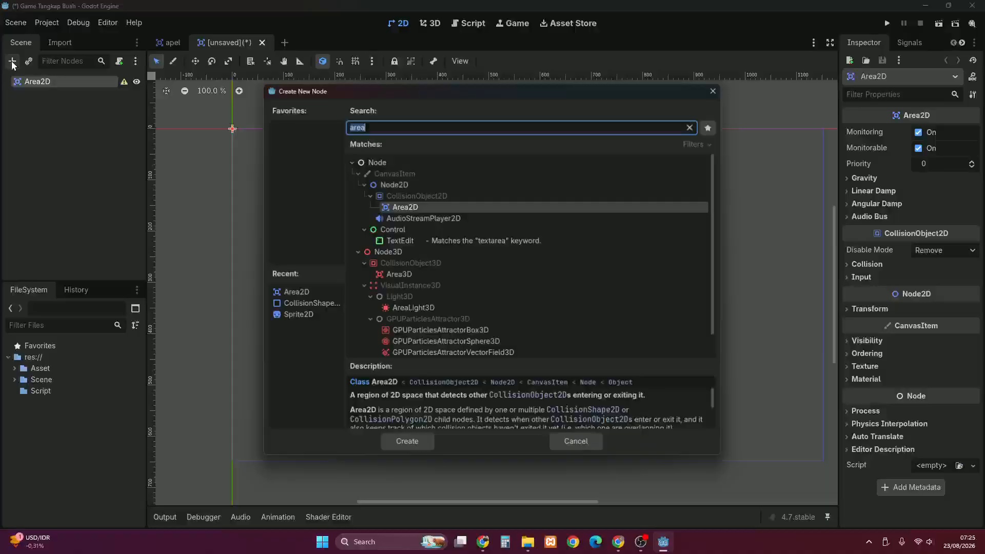
pyautogui.press('BackSpace')
pyautogui.write('sprite')
pyautogui.press('Return')
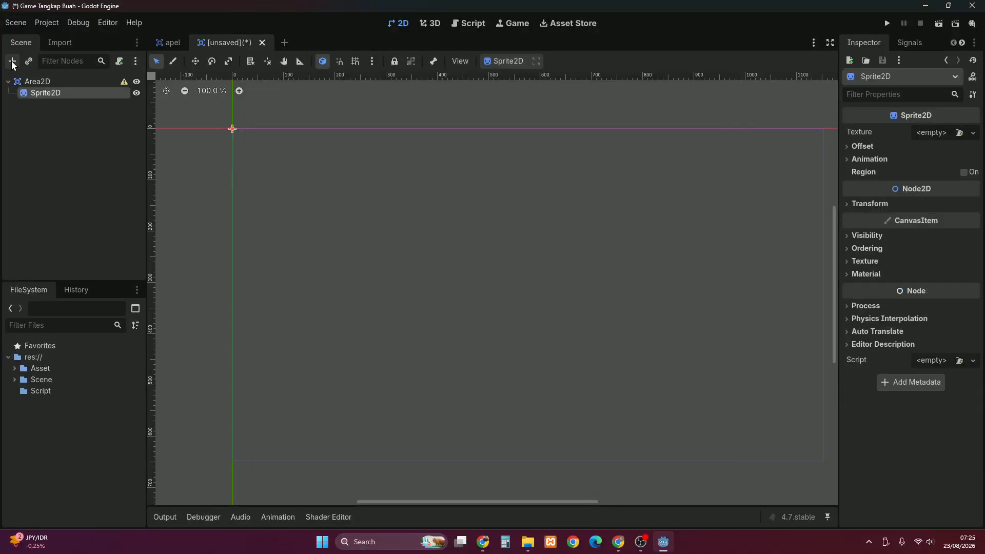
# - Load bowl.png from the Asset folder as the texture of the new scene's Sprite2D node
pyautogui.click(14, 368)
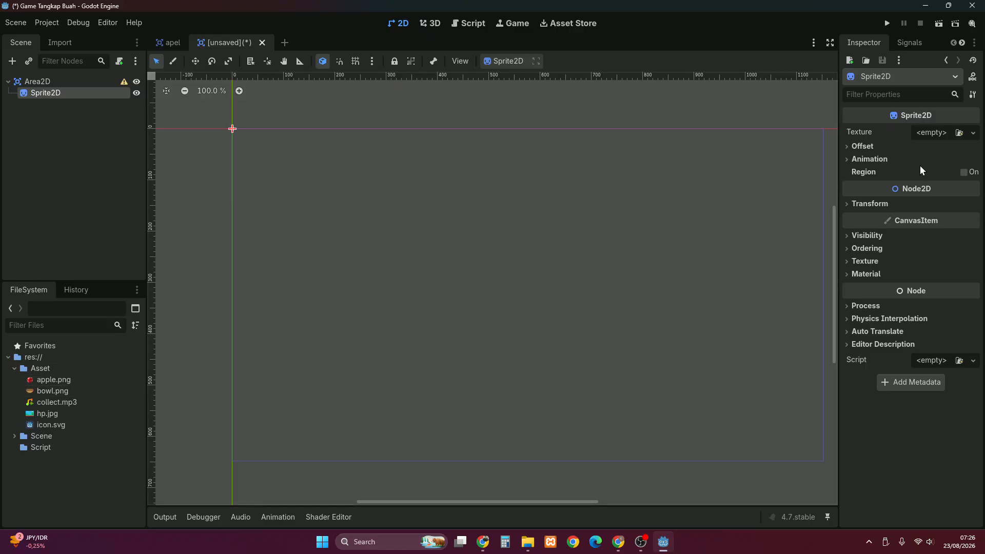
pyautogui.click(934, 132)
pyautogui.click(874, 423)
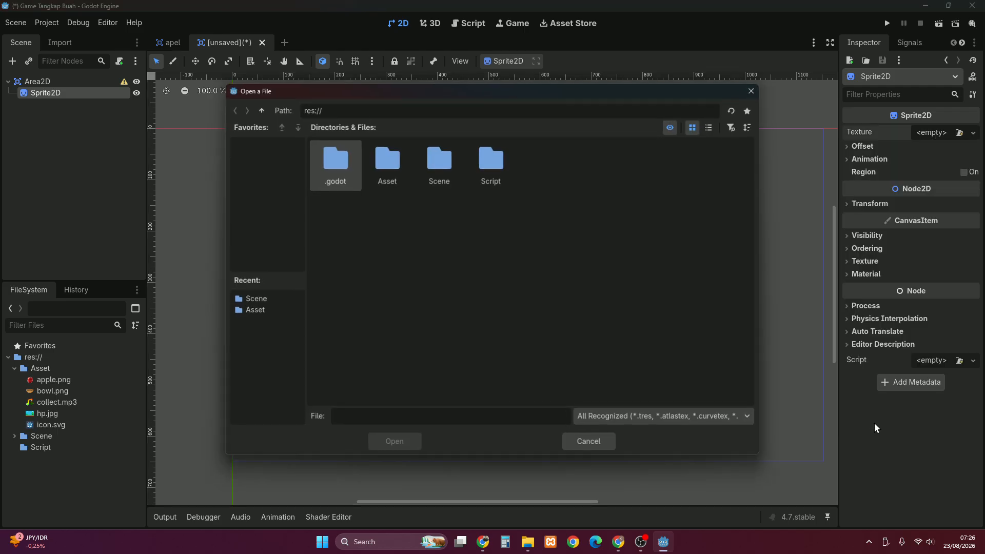
pyautogui.doubleClick(393, 165)
pyautogui.click(390, 186)
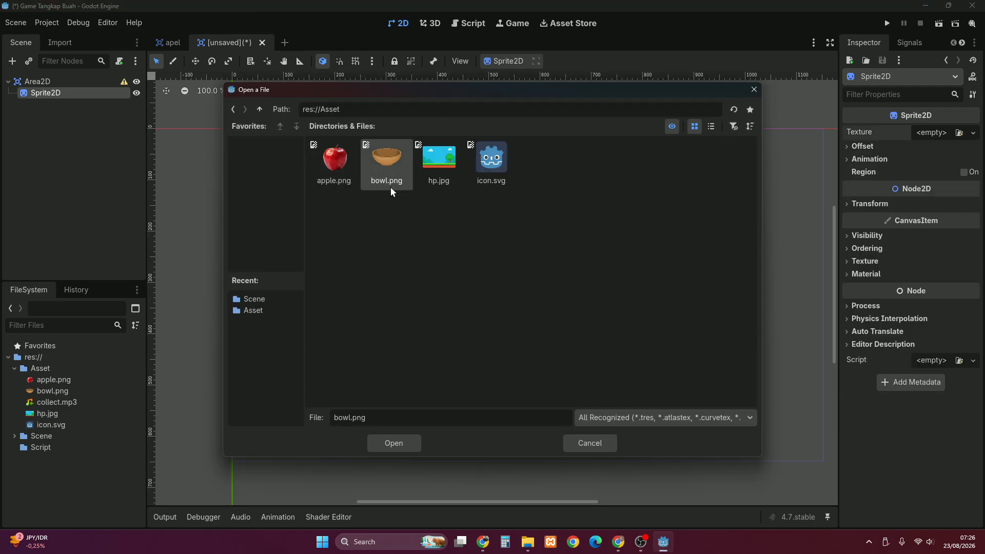
pyautogui.click(394, 444)
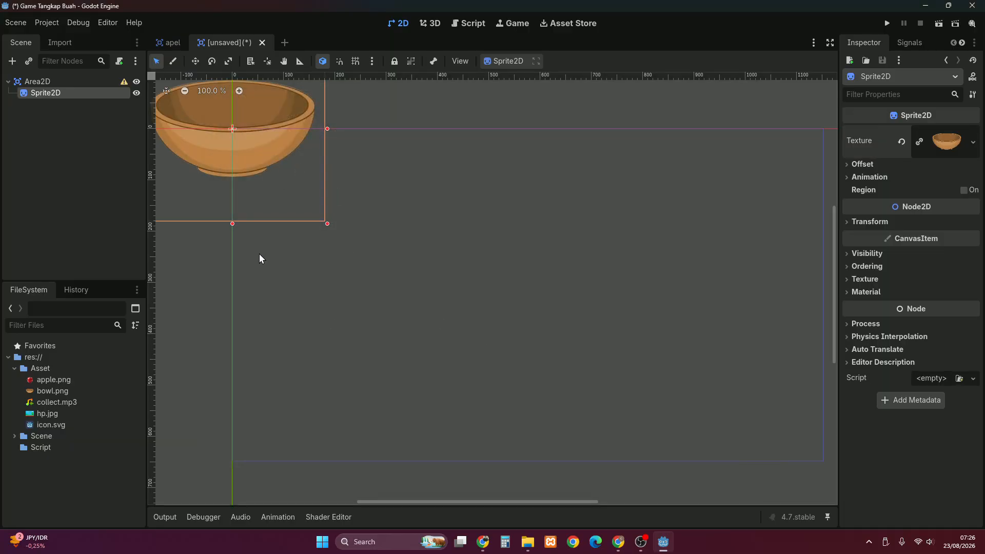
pyautogui.click(361, 501)
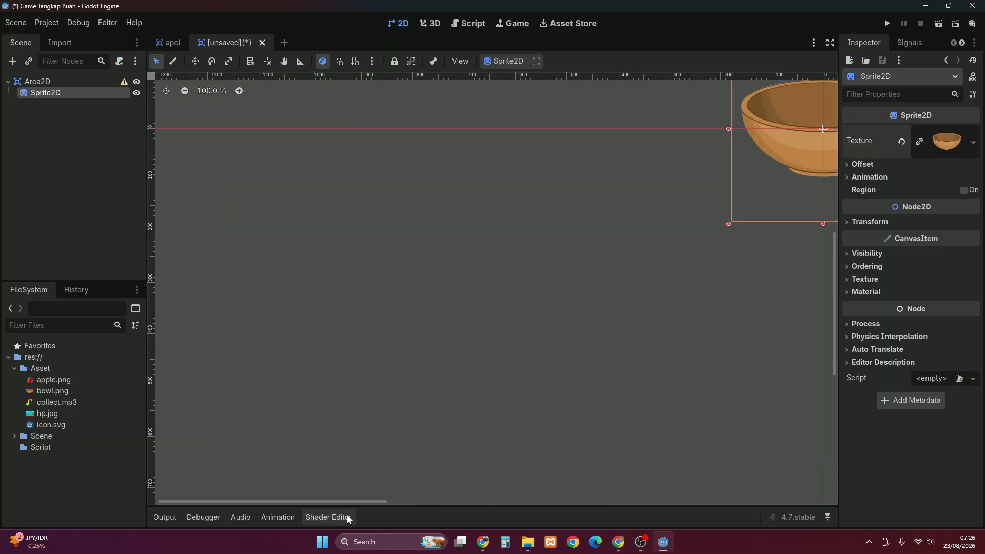
pyautogui.moveTo(341, 504); pyautogui.dragTo(501, 391)
pyautogui.scroll(1, 528, 348)
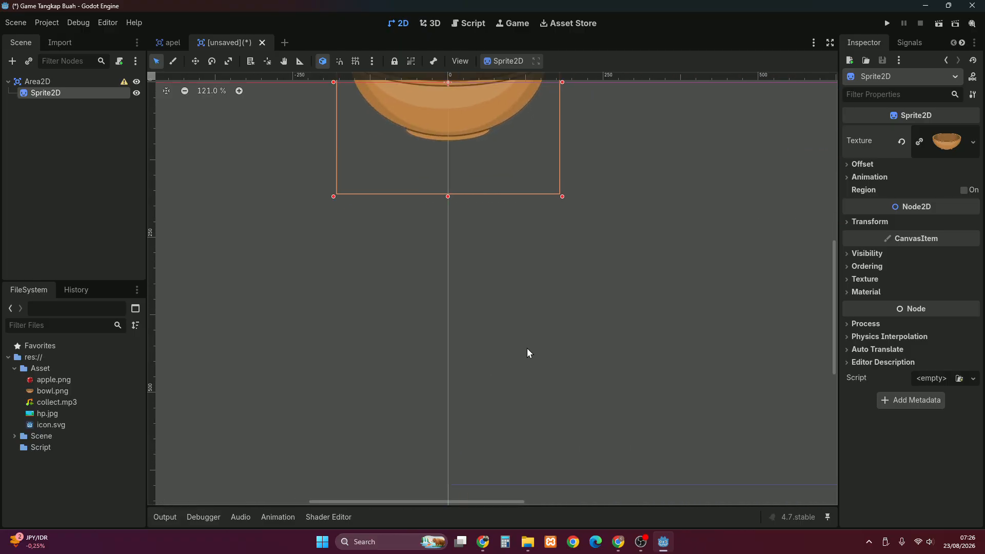
# - Read the Area2D node's configuration warning and add a CollisionShape2D node as a child of Area2D
pyautogui.scroll(-3, 523, 340)
pyautogui.scroll(-1, 523, 341)
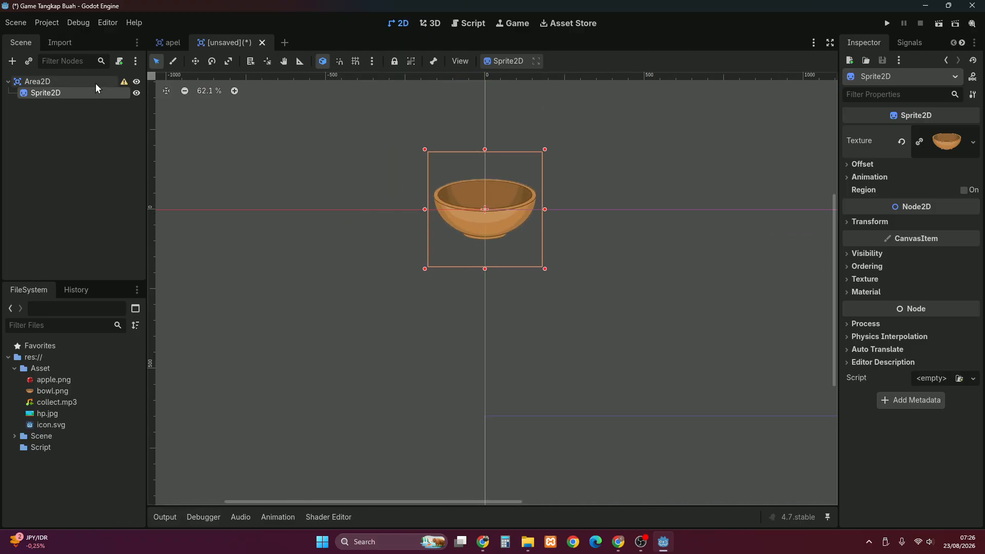
pyautogui.click(124, 82)
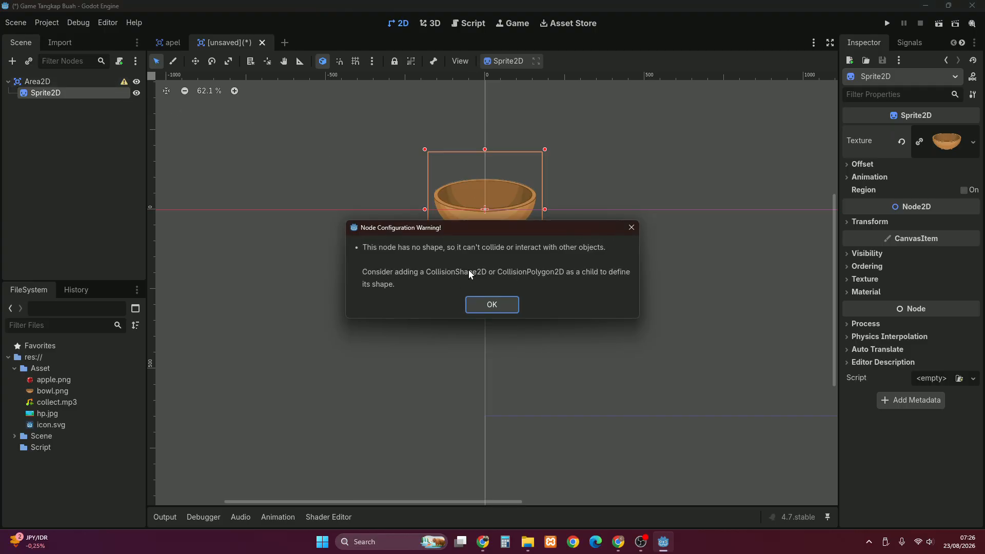
pyautogui.click(631, 227)
pyautogui.click(46, 81)
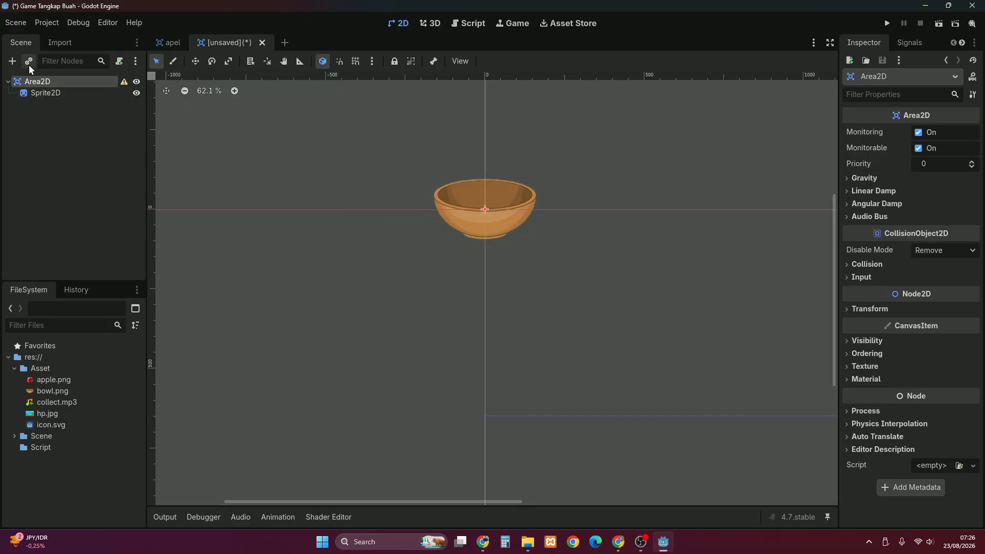
pyautogui.click(12, 61)
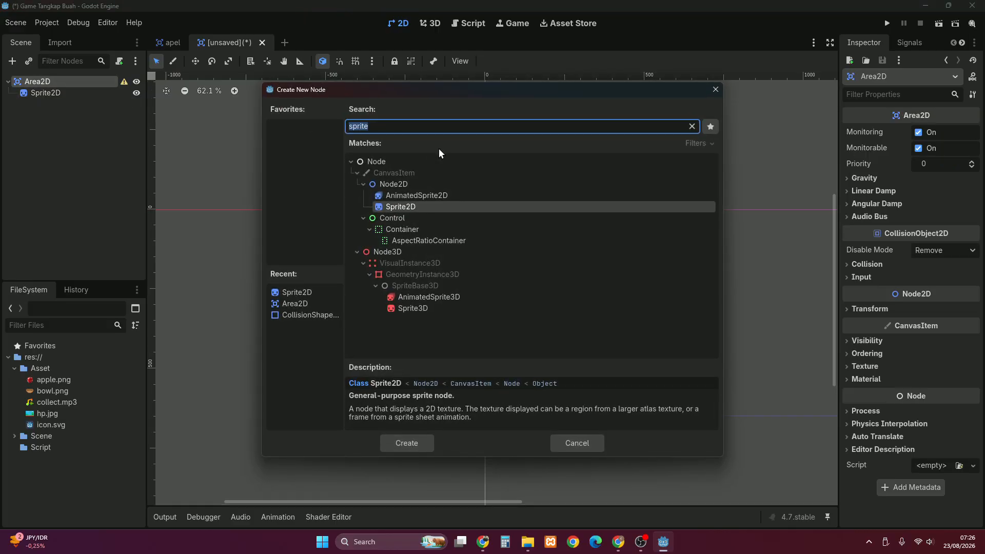
pyautogui.press('BackSpace')
pyautogui.write('collis')
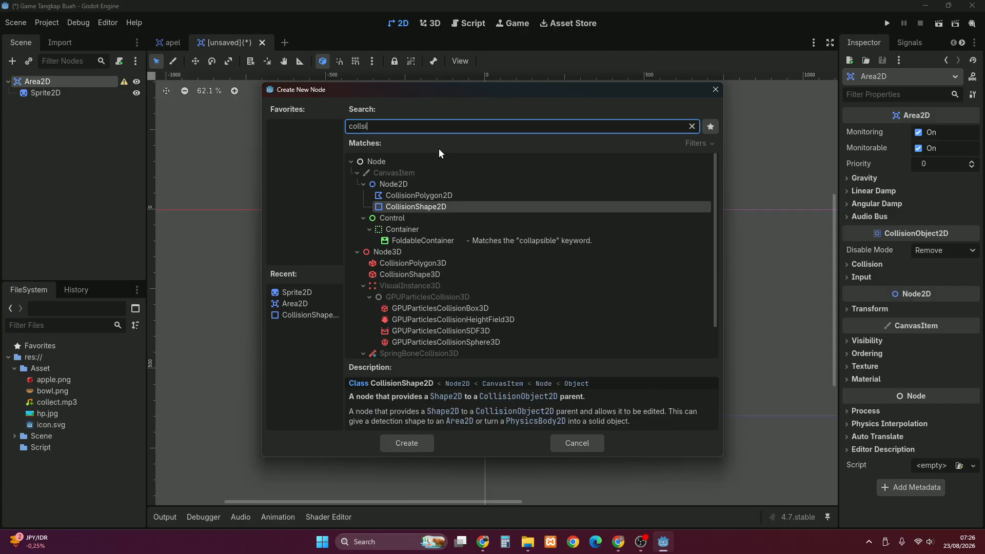
pyautogui.press('Return')
# - Examine the hierarchy of the Area2D root with its Sprite2D and CollisionShape2D children and each node's properties
pyautogui.click(20, 83)
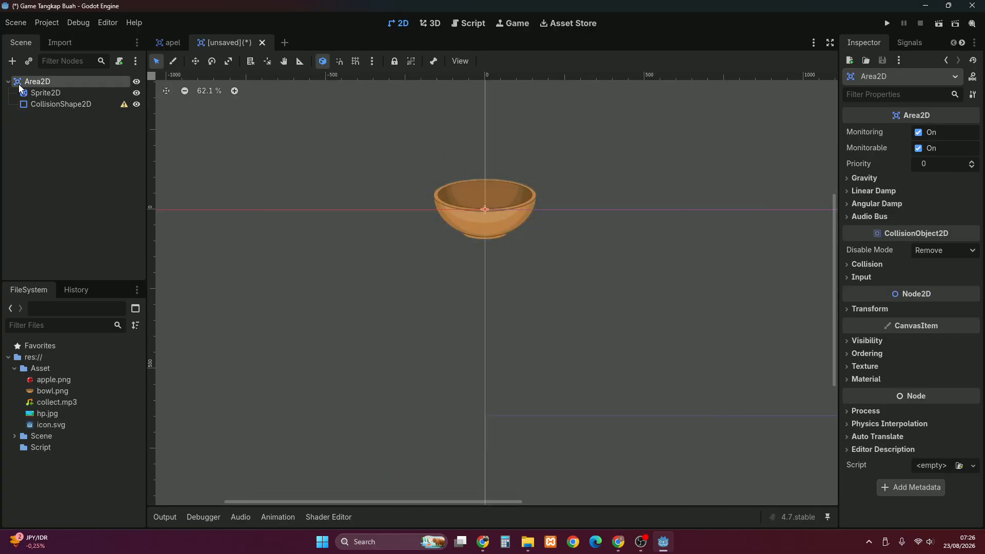
pyautogui.doubleClick(8, 81)
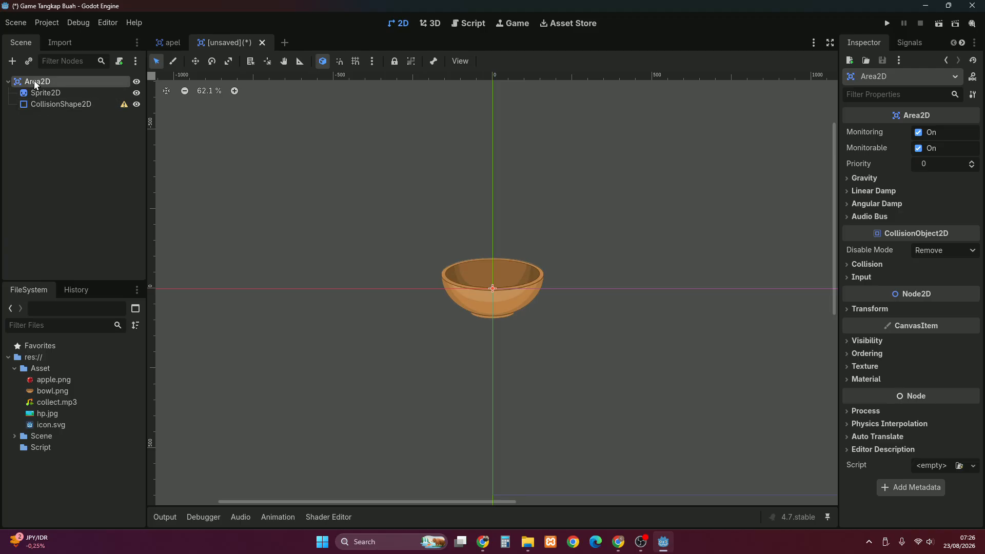
pyautogui.moveTo(27, 103); pyautogui.dragTo(53, 92)
pyautogui.click(44, 105)
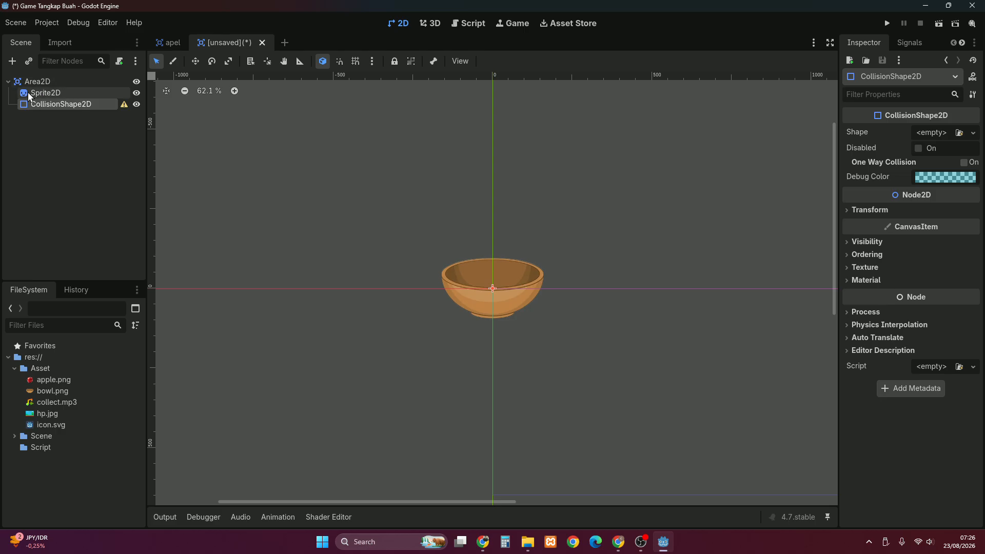
pyautogui.click(40, 92)
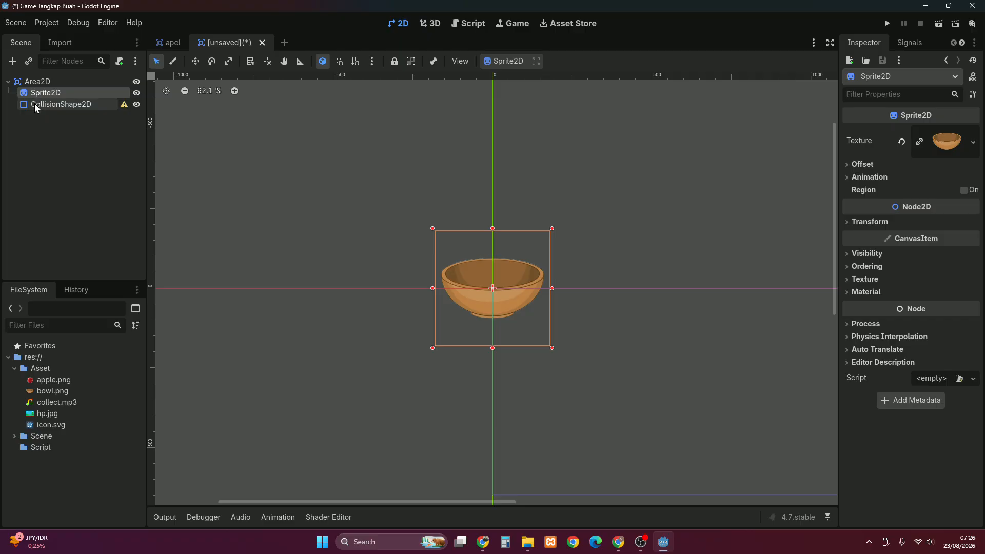
pyautogui.click(35, 105)
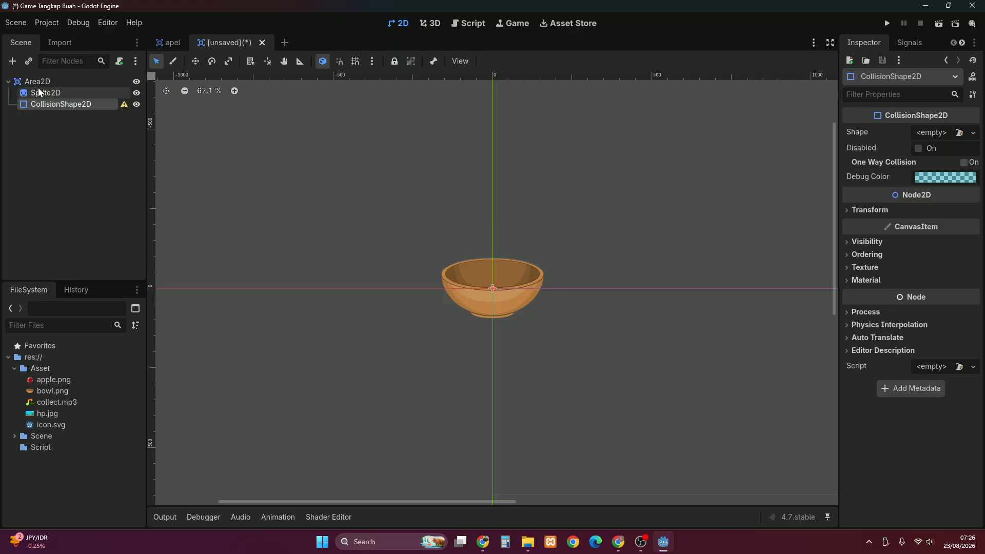
pyautogui.click(38, 84)
pyautogui.click(37, 94)
pyautogui.click(37, 104)
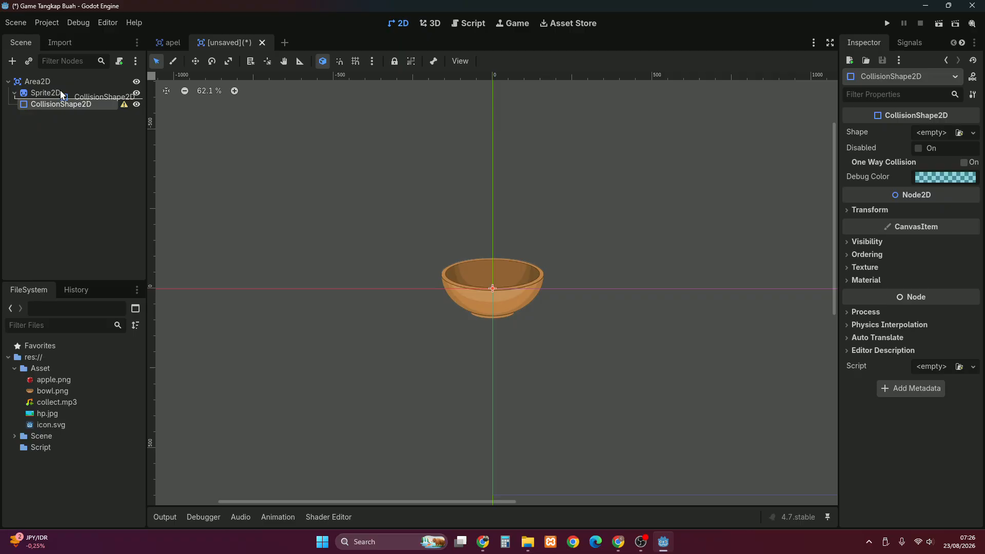
# - Rename the Area2D root node to Mangkok
pyautogui.click(37, 83)
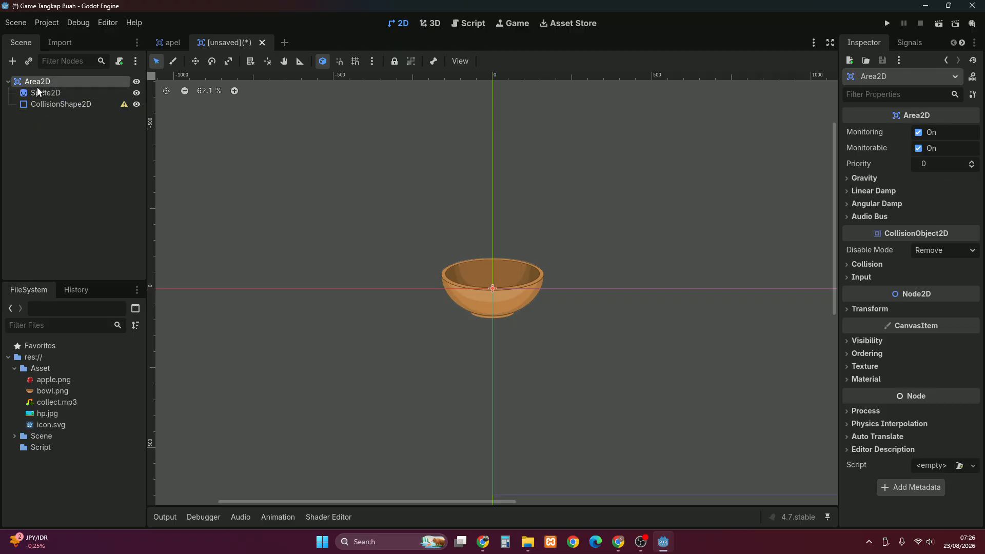
pyautogui.rightClick(38, 85)
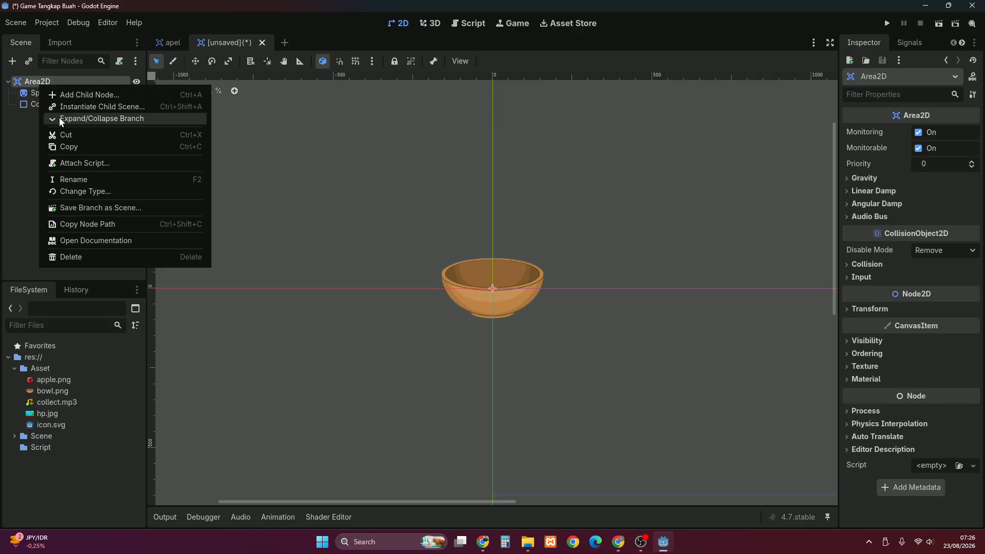
pyautogui.click(70, 176)
pyautogui.press('BackSpace')
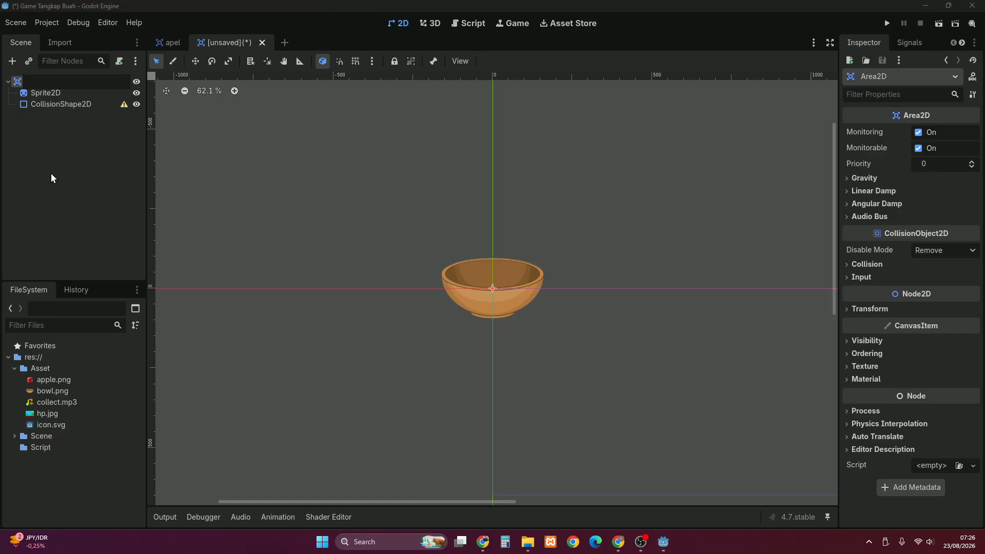
pyautogui.write('Mangkok')
pyautogui.press('Return')
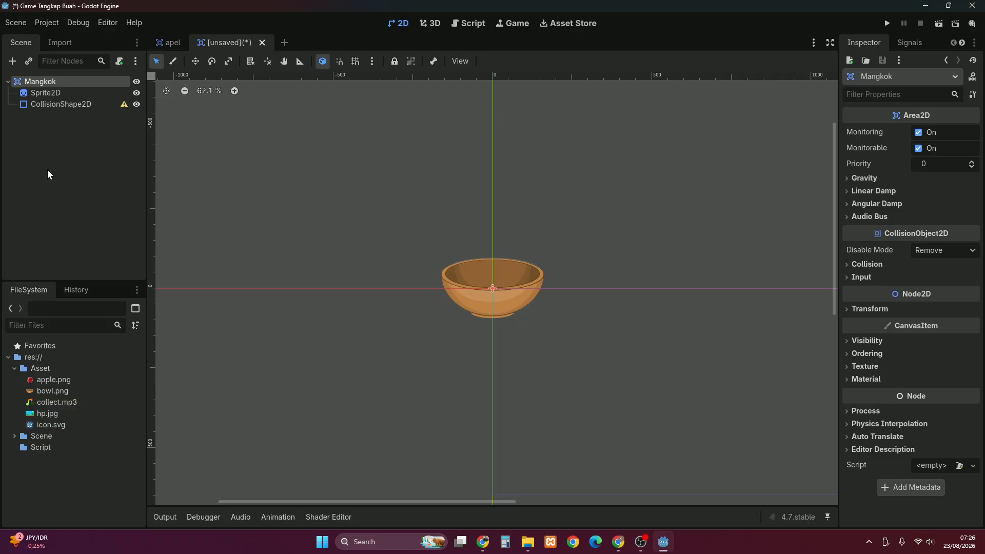
# - Try a CircleShape2D as the CollisionShape2D's shape, enlarge it over the bowl, and clear the shape
pyautogui.click(39, 93)
pyautogui.click(50, 104)
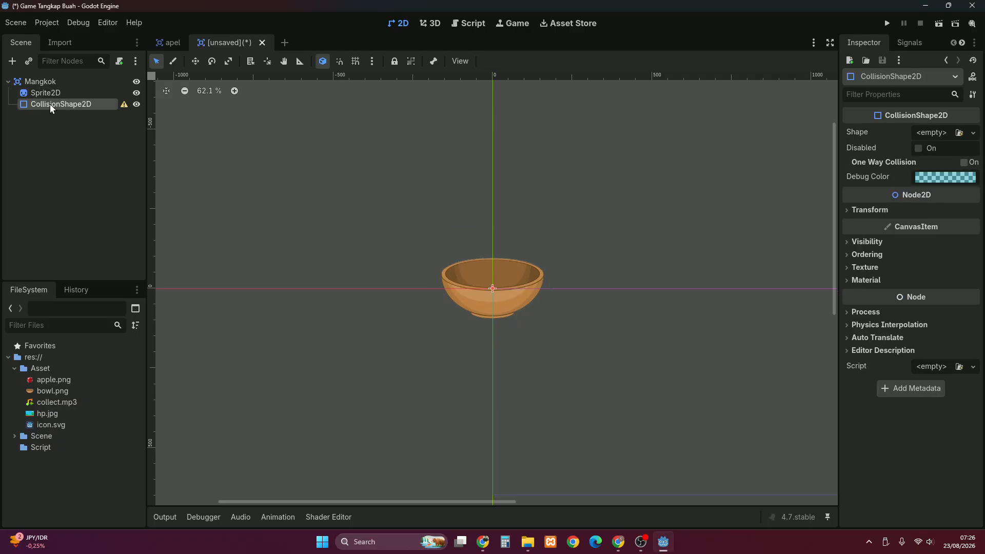
pyautogui.click(931, 132)
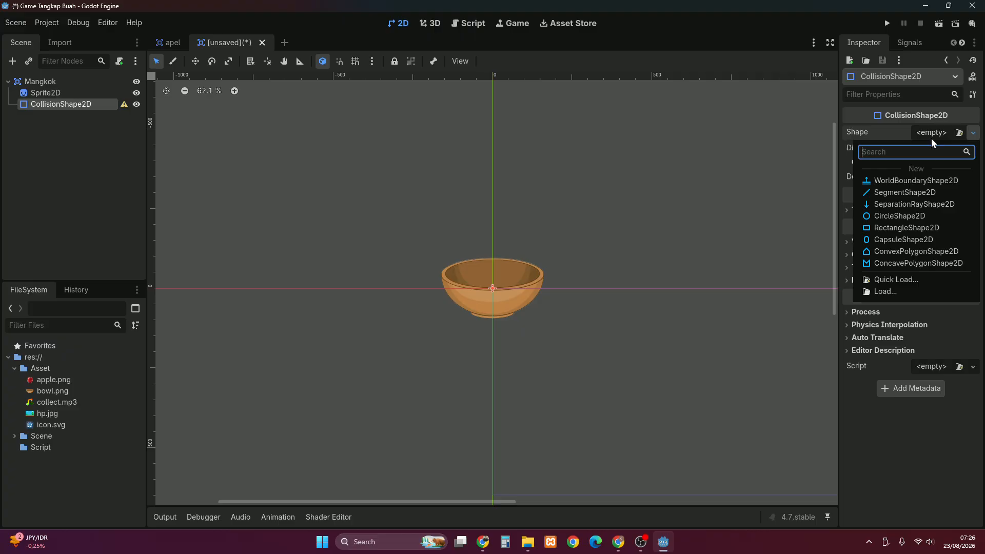
pyautogui.click(925, 216)
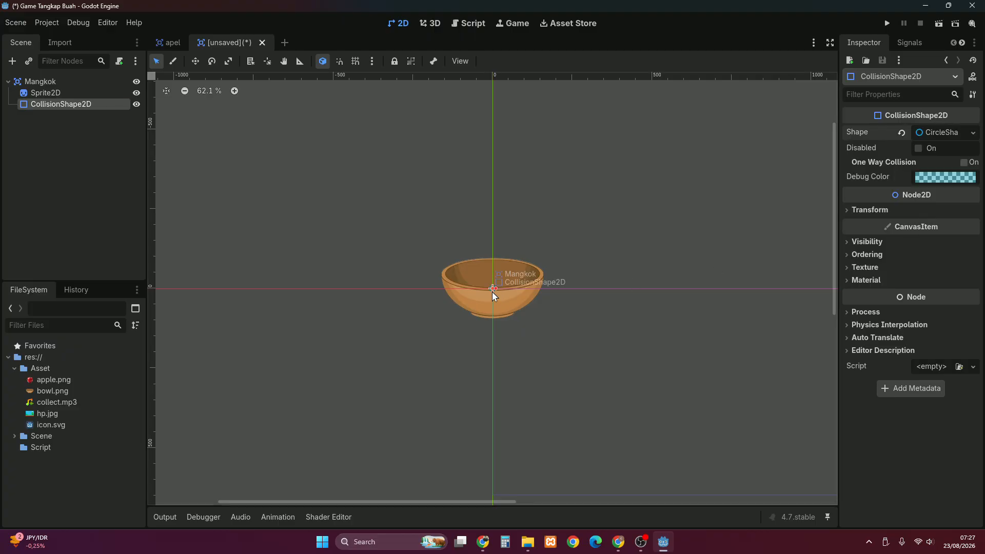
pyautogui.moveTo(492, 292); pyautogui.dragTo(512, 293)
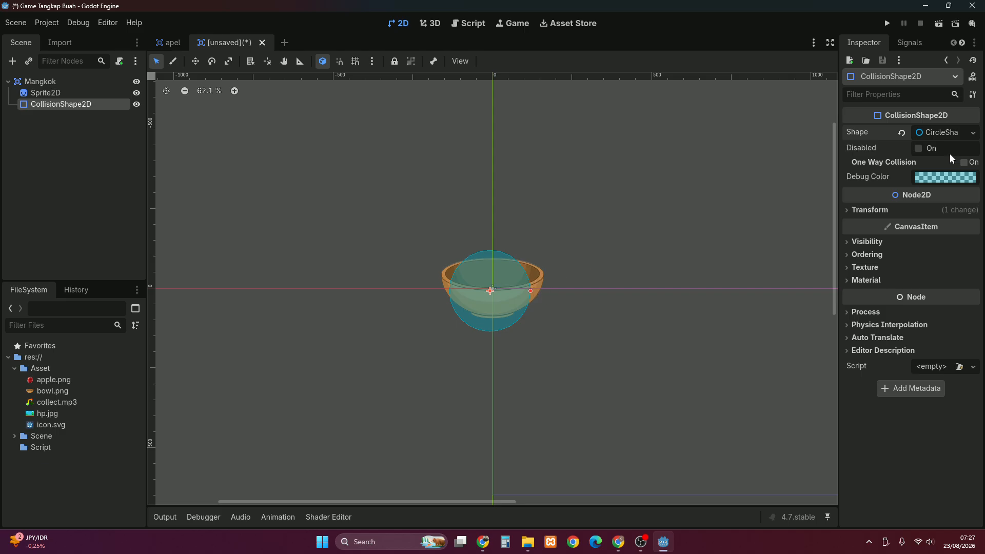
pyautogui.click(944, 132)
pyautogui.click(944, 134)
pyautogui.click(901, 133)
# - Try a CapsuleShape2D as the collision shape, resize and reposition it over the bowl, and clear it again
pyautogui.click(947, 132)
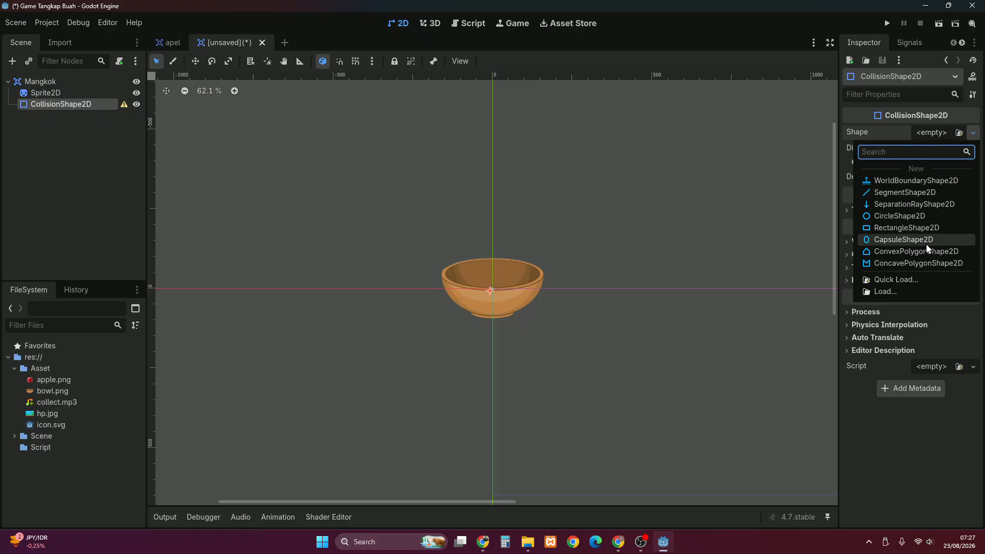
pyautogui.click(922, 242)
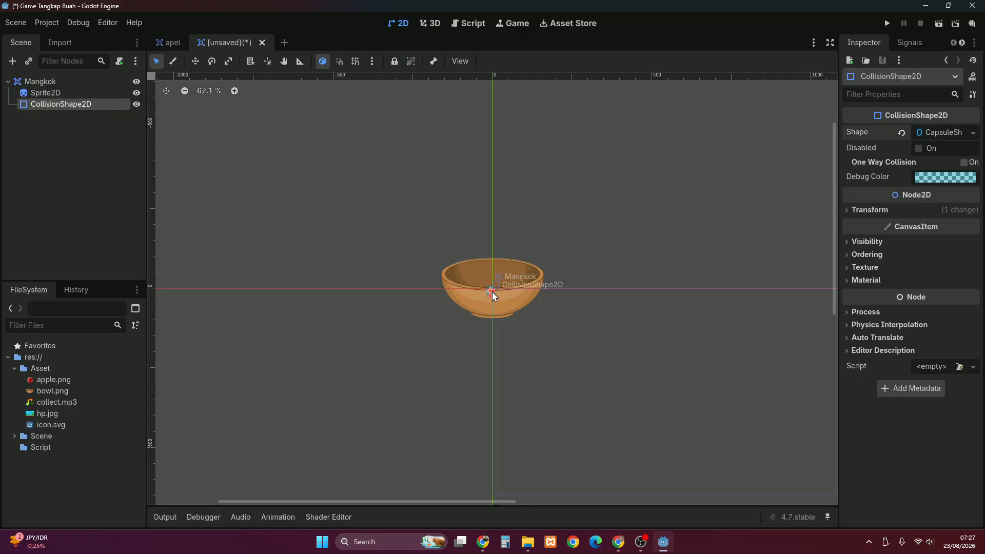
pyautogui.moveTo(520, 290); pyautogui.dragTo(537, 290)
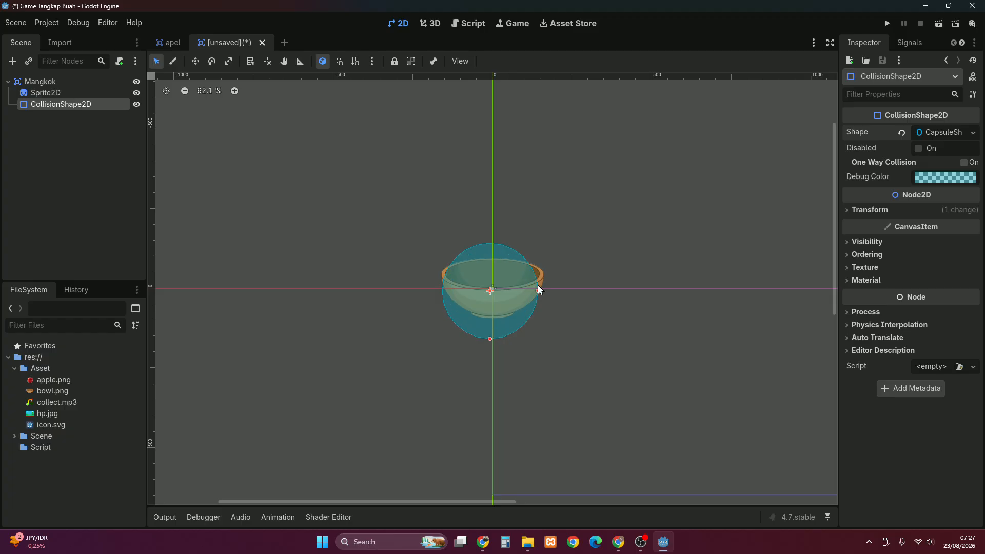
pyautogui.moveTo(493, 249)
pyautogui.mouseDown()
pyautogui.moveTo(495, 264)
pyautogui.moveTo(495, 253)
pyautogui.mouseUp()
pyautogui.moveTo(493, 344); pyautogui.dragTo(504, 310)
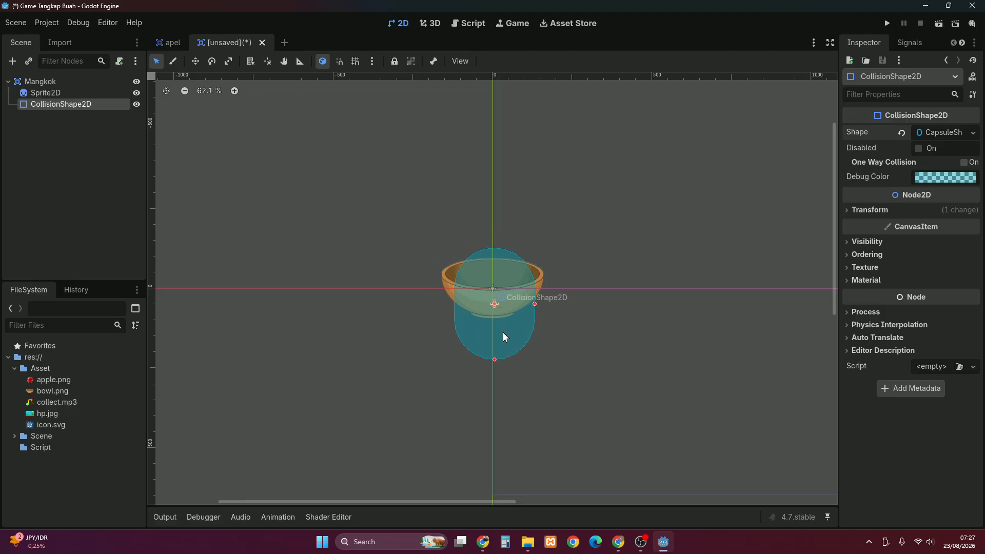
pyautogui.moveTo(494, 359); pyautogui.dragTo(526, 291)
pyautogui.moveTo(499, 288); pyautogui.dragTo(508, 287)
pyautogui.click(903, 132)
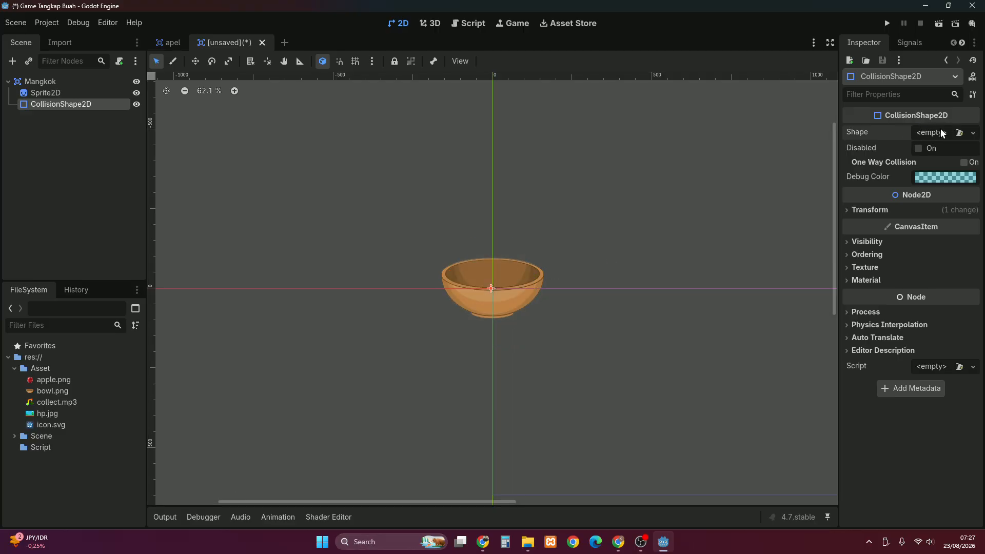
# - Assign a CircleShape2D to the CollisionShape2D node and enlarge and centre it over the bowl sprite
pyautogui.click(941, 132)
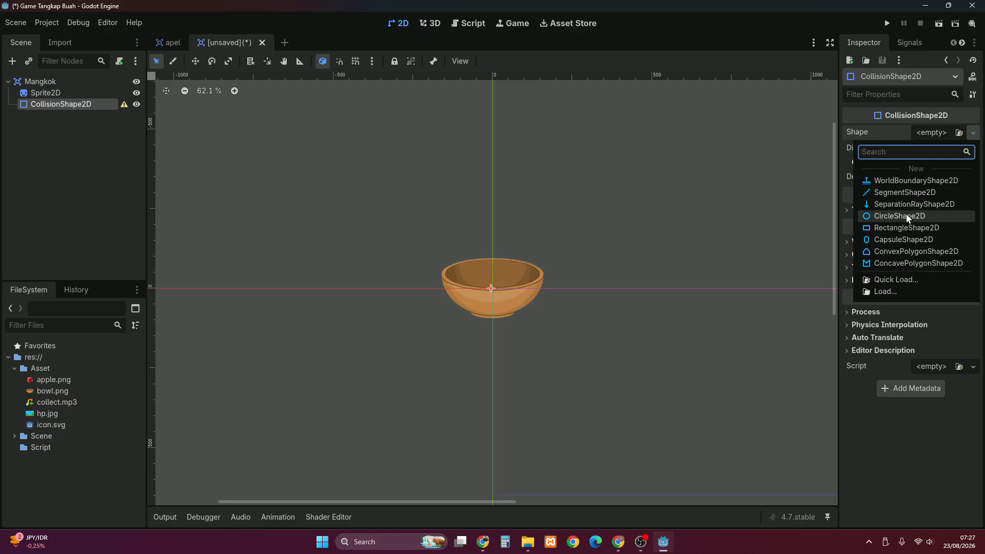
pyautogui.click(907, 216)
pyautogui.moveTo(496, 289)
pyautogui.mouseDown()
pyautogui.moveTo(531, 299)
pyautogui.moveTo(513, 293)
pyautogui.mouseUp()
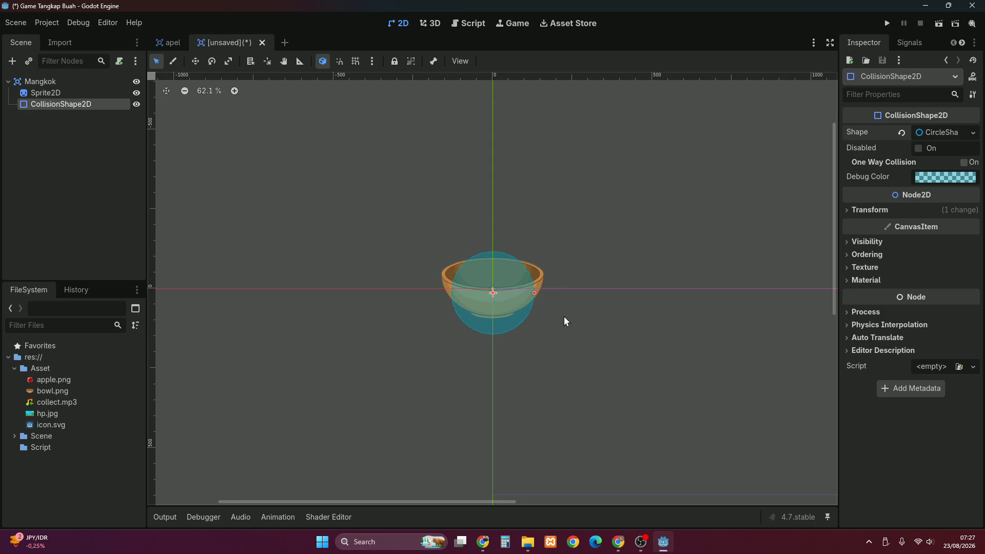
# - Save the scene as mangkok.tscn in the Scene folder and collapse the Asset folder
pyautogui.click(8, 24)
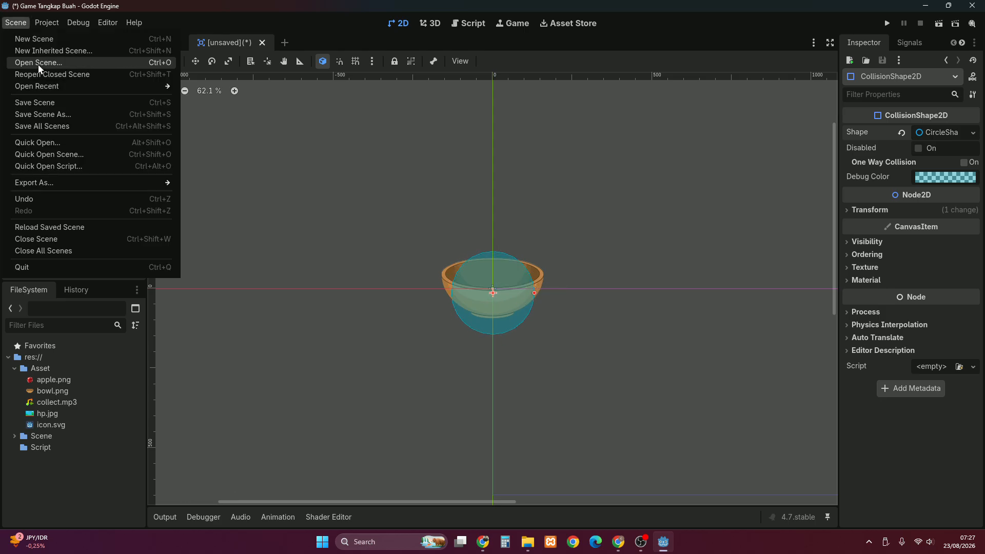
pyautogui.click(38, 101)
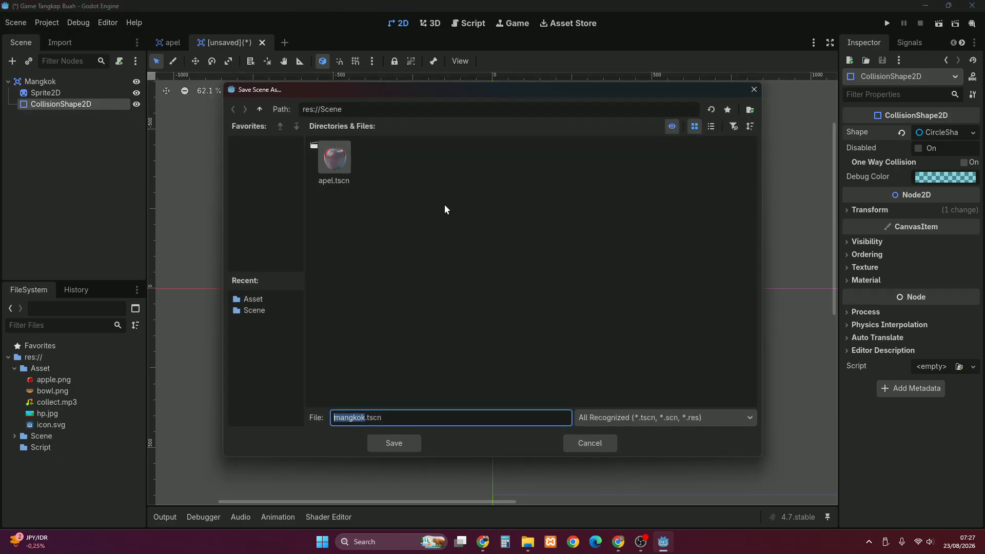
pyautogui.click(395, 443)
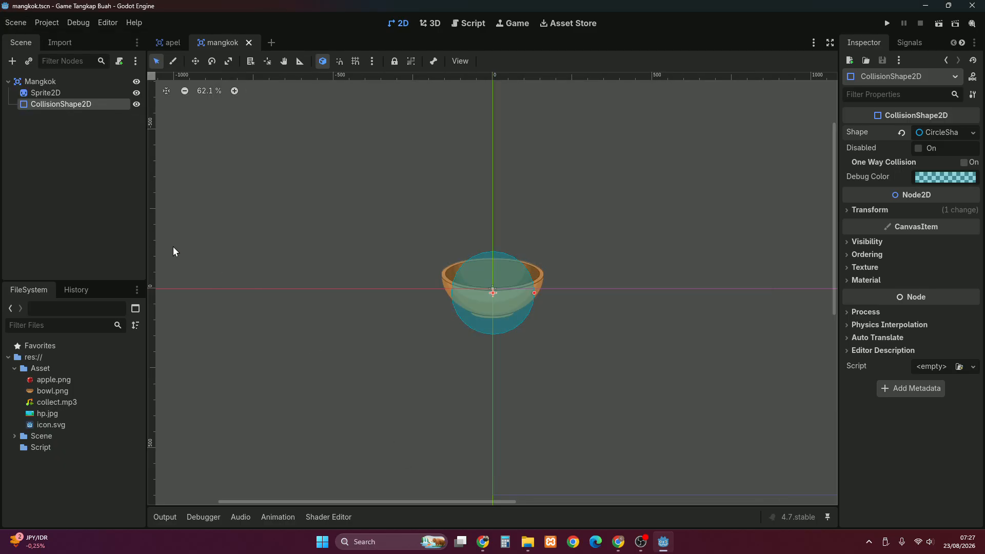
pyautogui.click(15, 369)
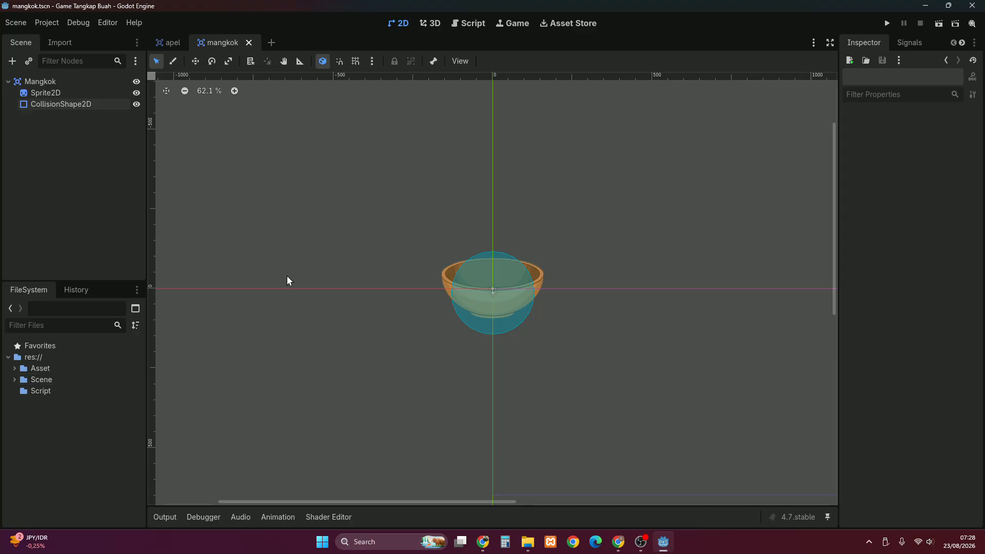
# - Create a new 2D scene and rename its Node2D root to Game
pyautogui.click(269, 45)
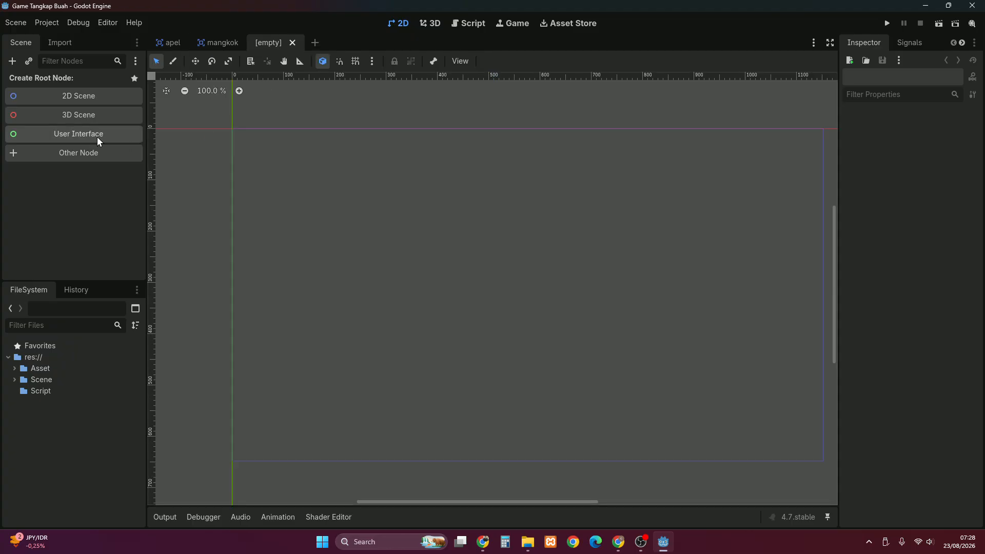
pyautogui.click(65, 98)
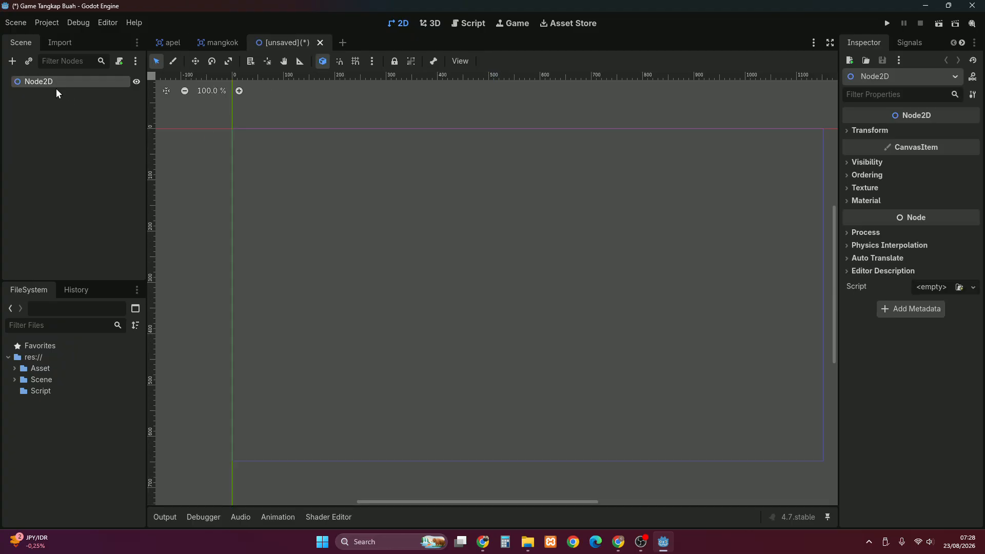
pyautogui.rightClick(46, 78)
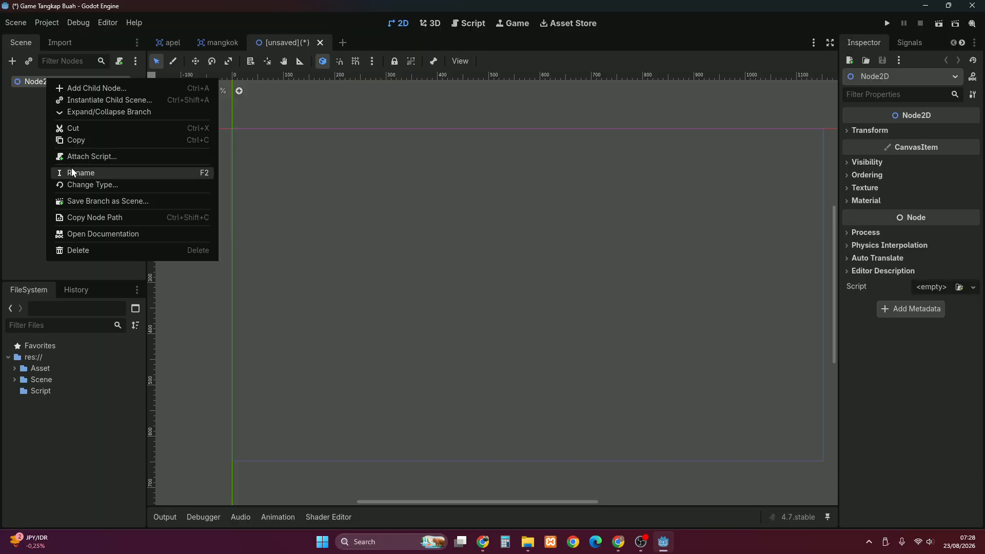
pyautogui.click(72, 169)
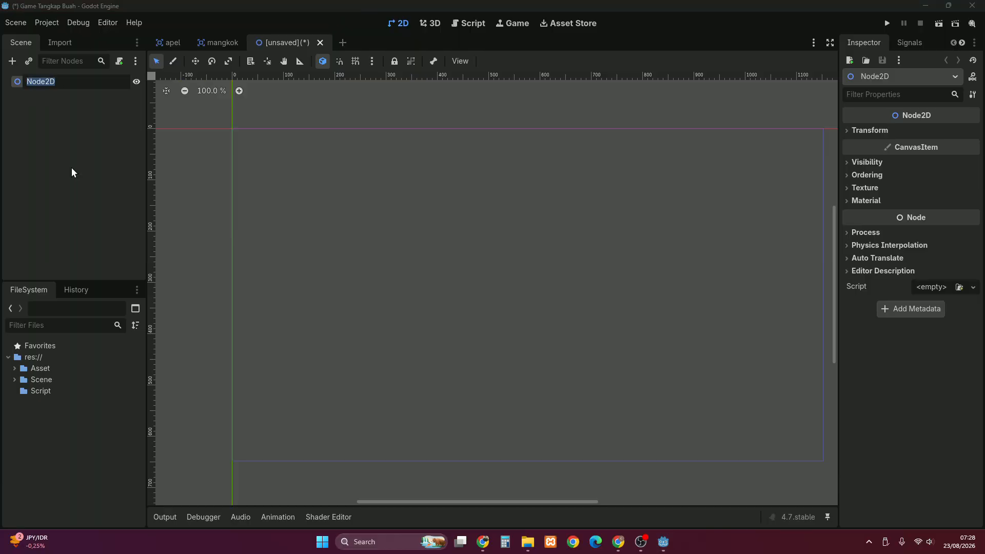
pyautogui.write('Game')
pyautogui.press('Return')
pyautogui.scroll(-1, 356, 224)
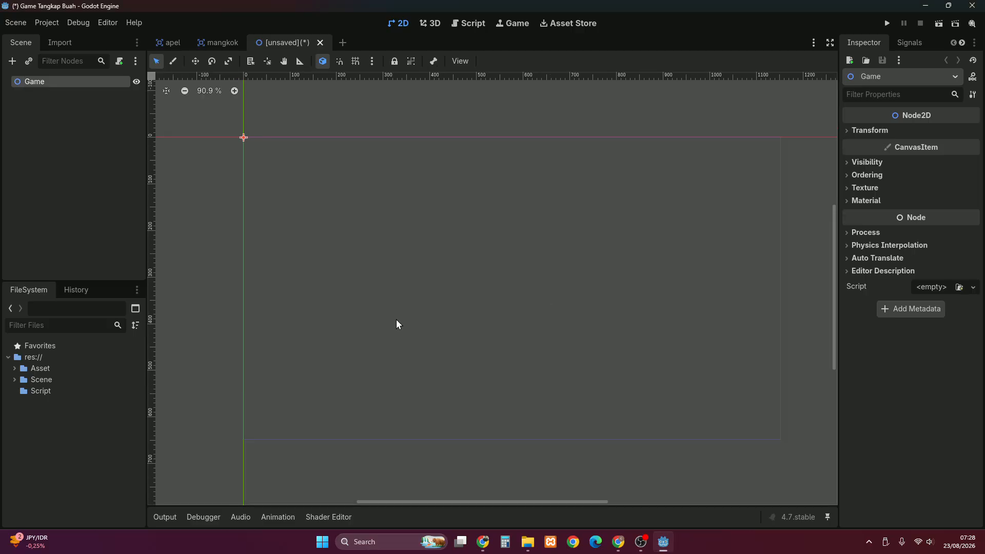
# - Add instances of apel.tscn and mangkok.tscn to the Game scene, placing the apple near the viewport frame's upper edge and the bowl below it
pyautogui.click(16, 380)
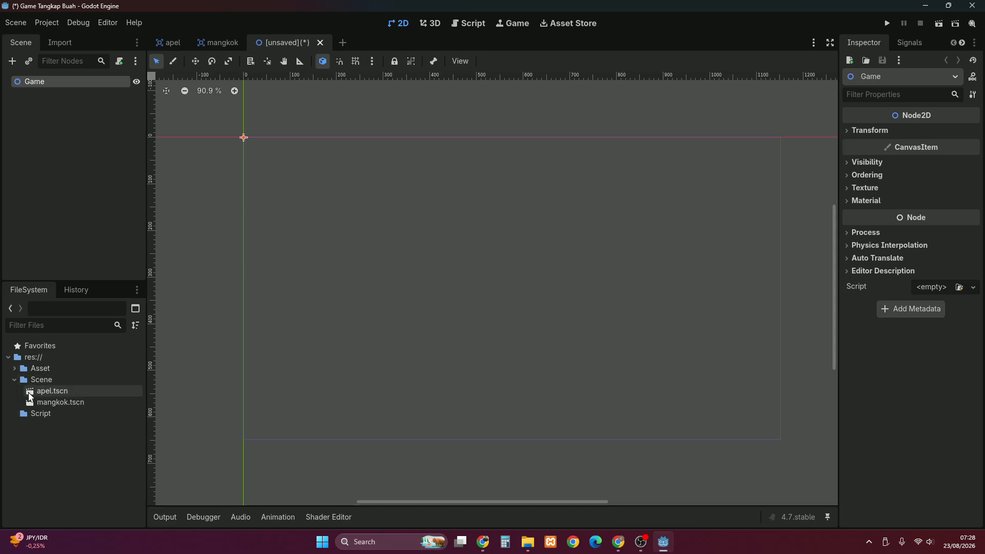
pyautogui.moveTo(30, 397); pyautogui.dragTo(419, 171)
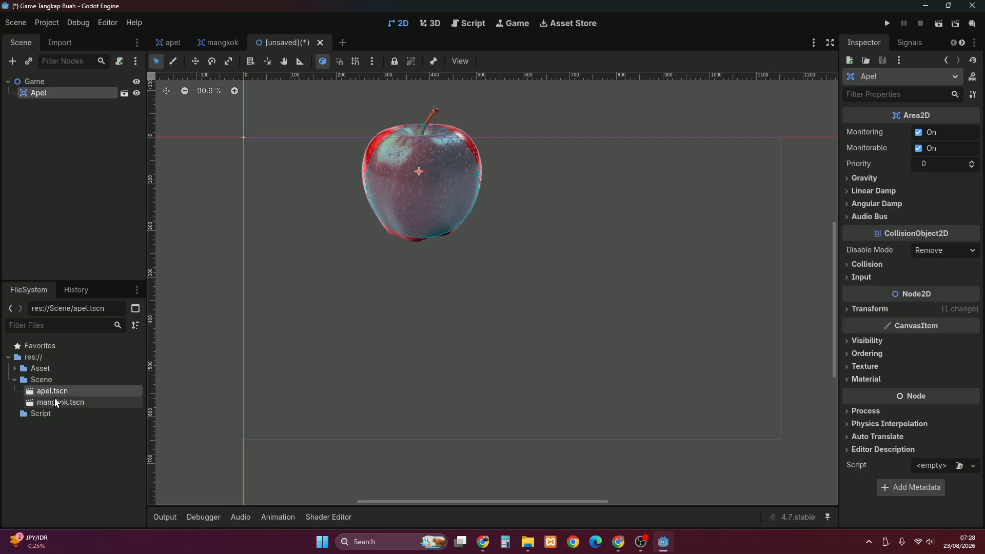
pyautogui.moveTo(55, 398); pyautogui.dragTo(439, 364)
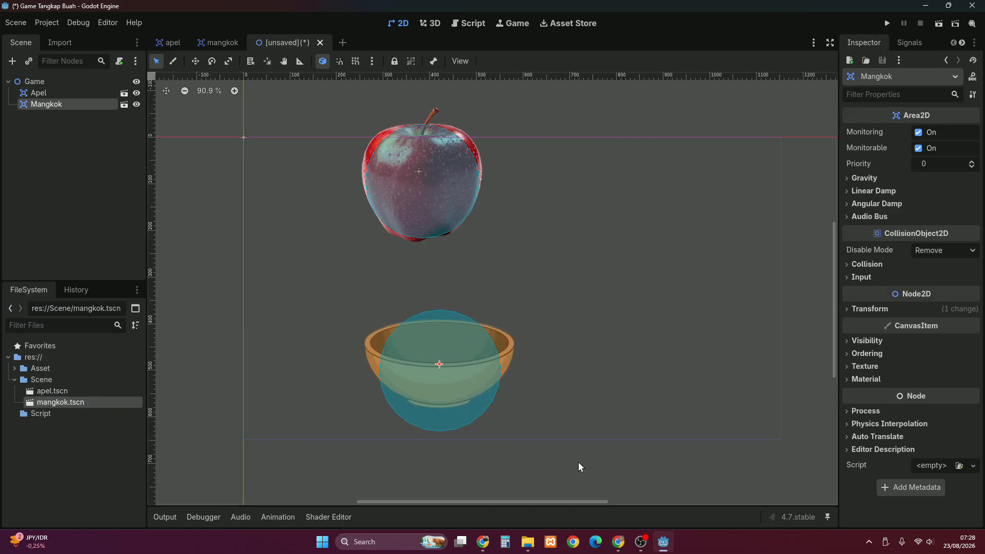
# - Scale the Mangkok instance down to a small, evenly proportioned bowl and move it to the middle of the viewport frame's lower edge
pyautogui.click(228, 61)
pyautogui.moveTo(501, 354); pyautogui.dragTo(469, 390)
pyautogui.hotkey('ctrl', 'z')
pyautogui.scroll(5, 469, 390)
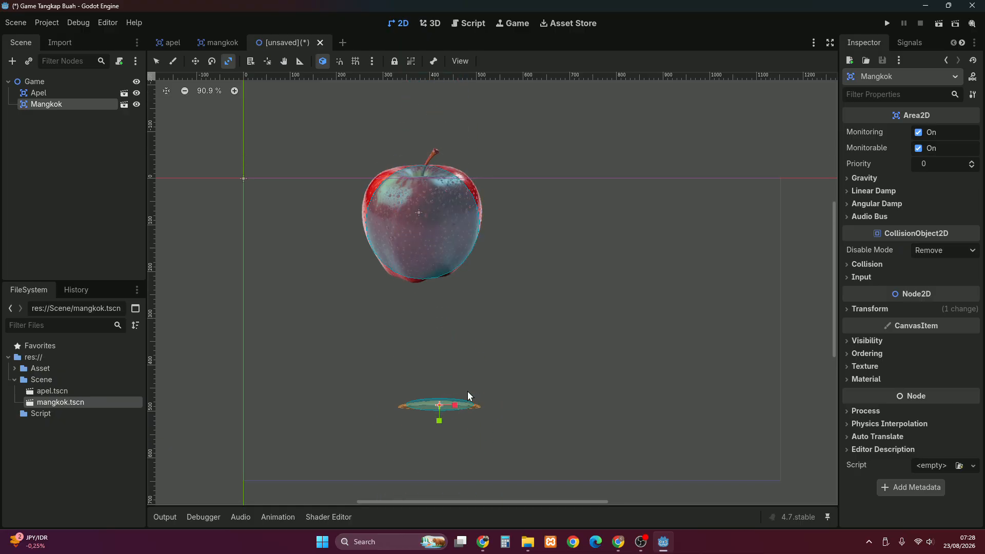
pyautogui.moveTo(462, 337); pyautogui.dragTo(389, 343)
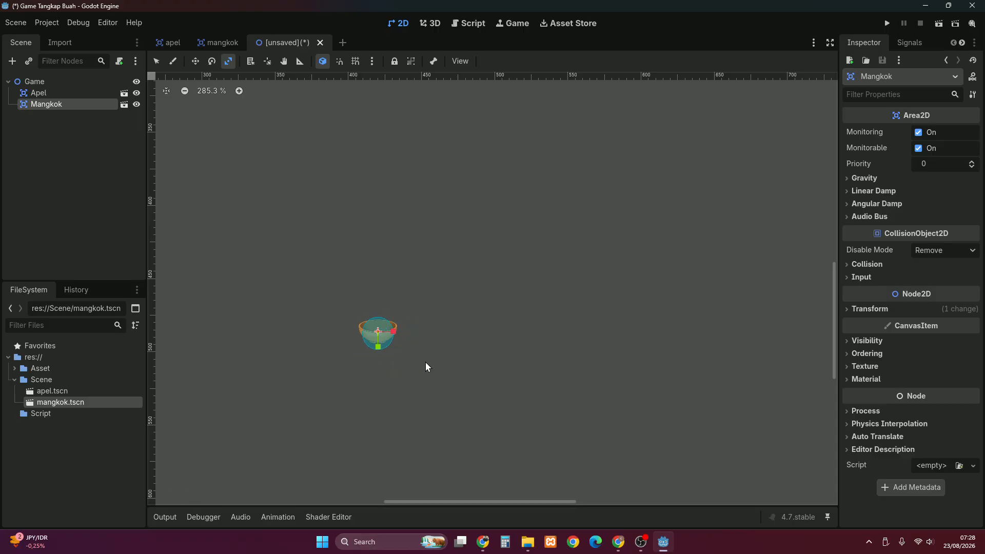
pyautogui.scroll(-5, 425, 376)
pyautogui.scroll(-2, 429, 385)
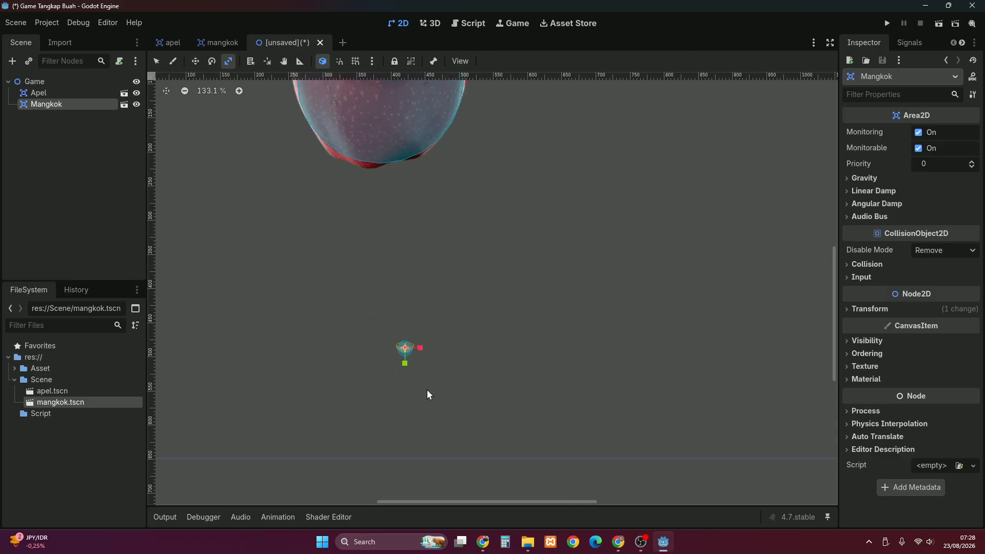
pyautogui.moveTo(417, 350); pyautogui.dragTo(418, 346)
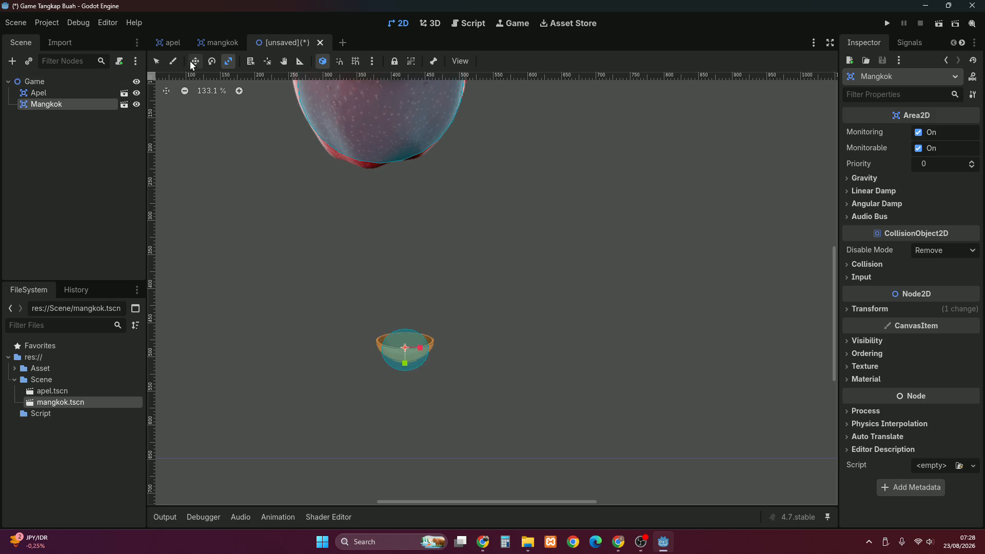
pyautogui.click(190, 62)
pyautogui.moveTo(407, 352); pyautogui.dragTo(508, 442)
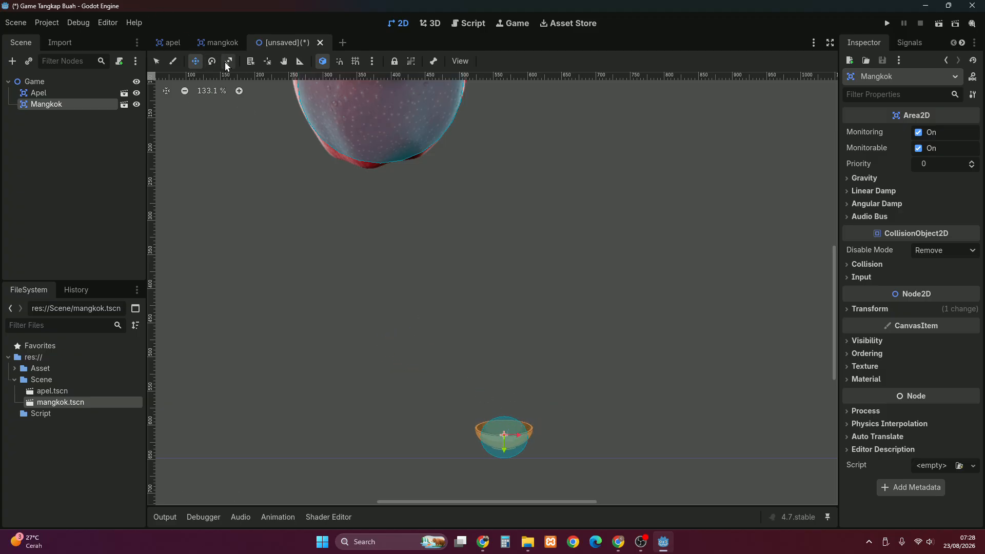
# - Scale the Apel instance down to roughly the bowl's size and move it toward the middle of the viewport frame's upper edge
pyautogui.scroll(2, 487, 144)
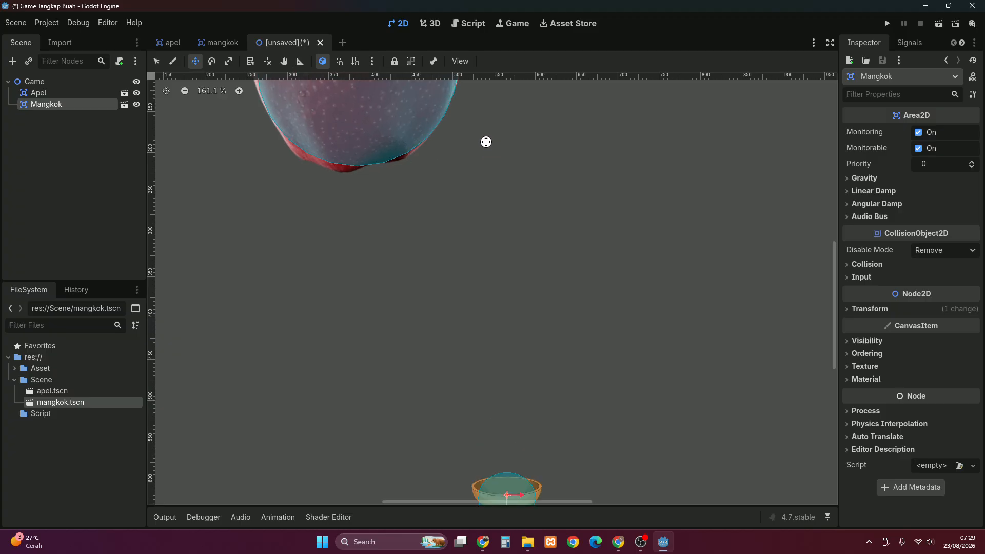
pyautogui.scroll(-9, 486, 141)
pyautogui.click(226, 60)
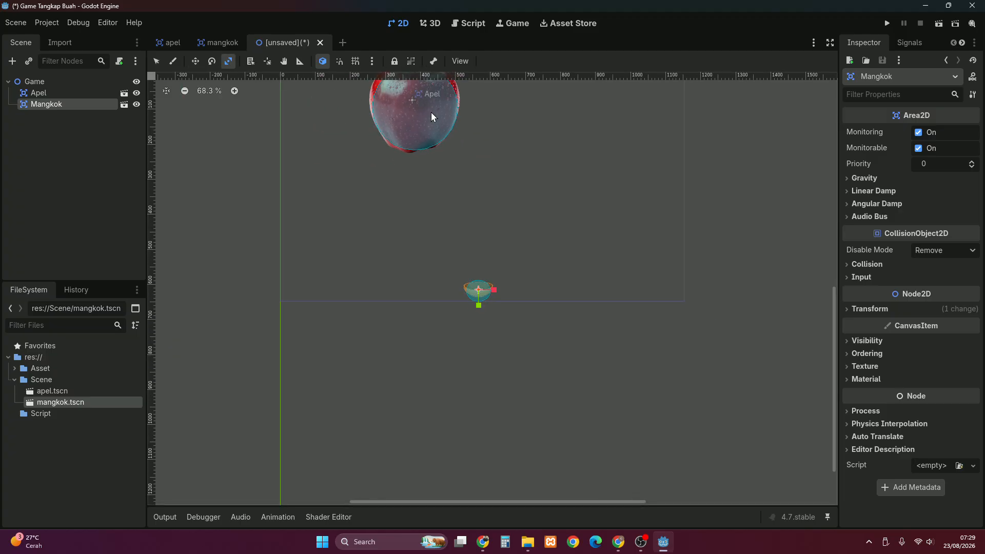
pyautogui.moveTo(441, 125); pyautogui.dragTo(463, 94)
pyautogui.click(51, 93)
pyautogui.click(195, 61)
pyautogui.moveTo(835, 275); pyautogui.dragTo(834, 236)
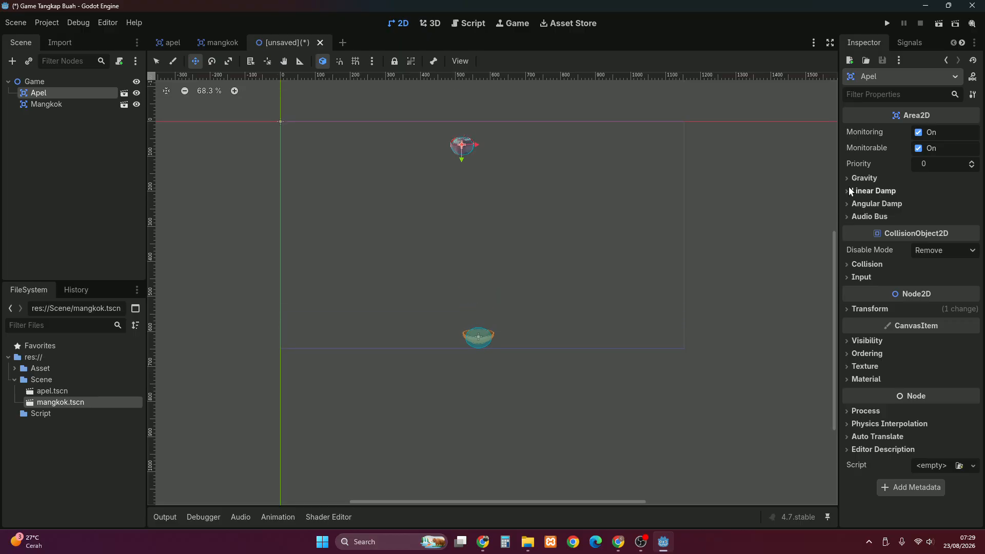
# - Run the current scene, saving it as game.tscn in the Scene folder
pyautogui.click(940, 23)
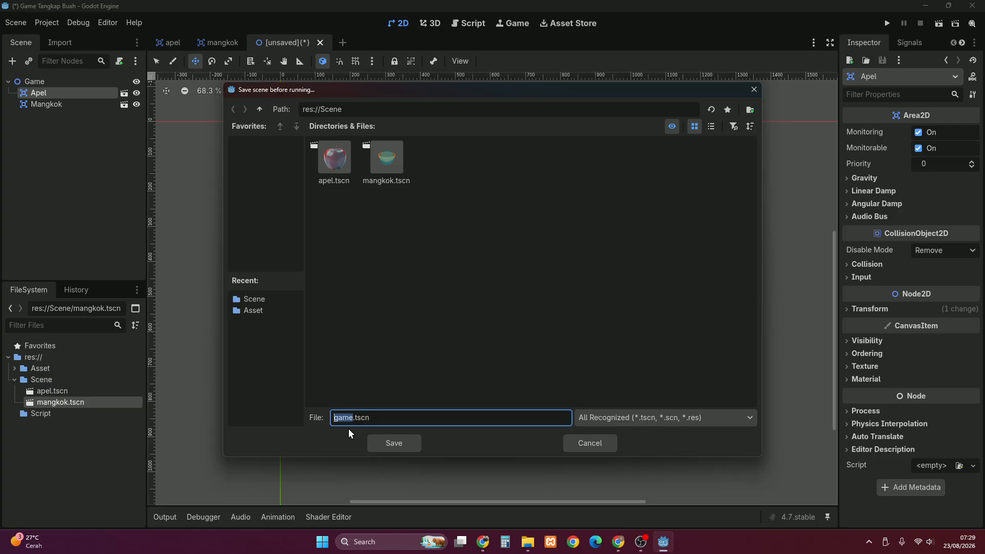
pyautogui.click(381, 444)
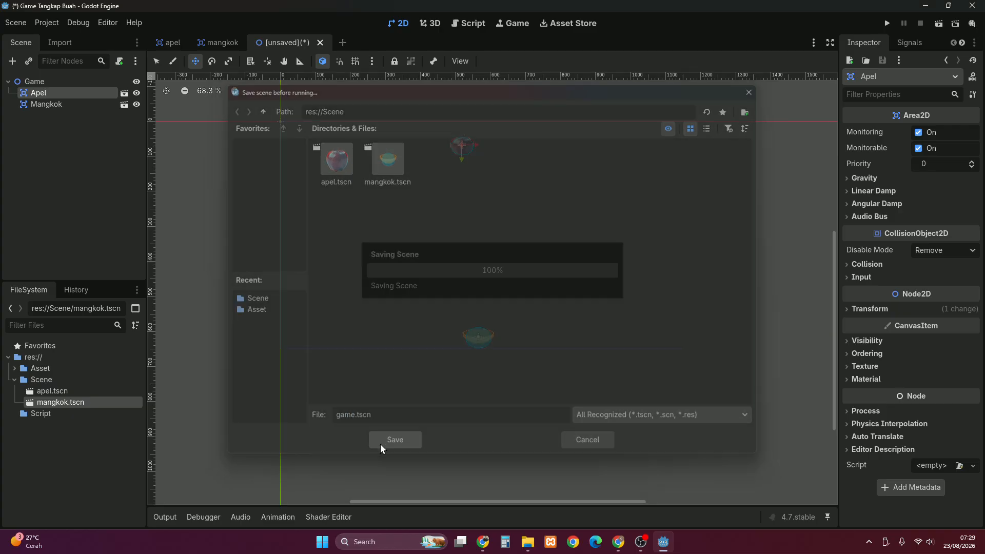